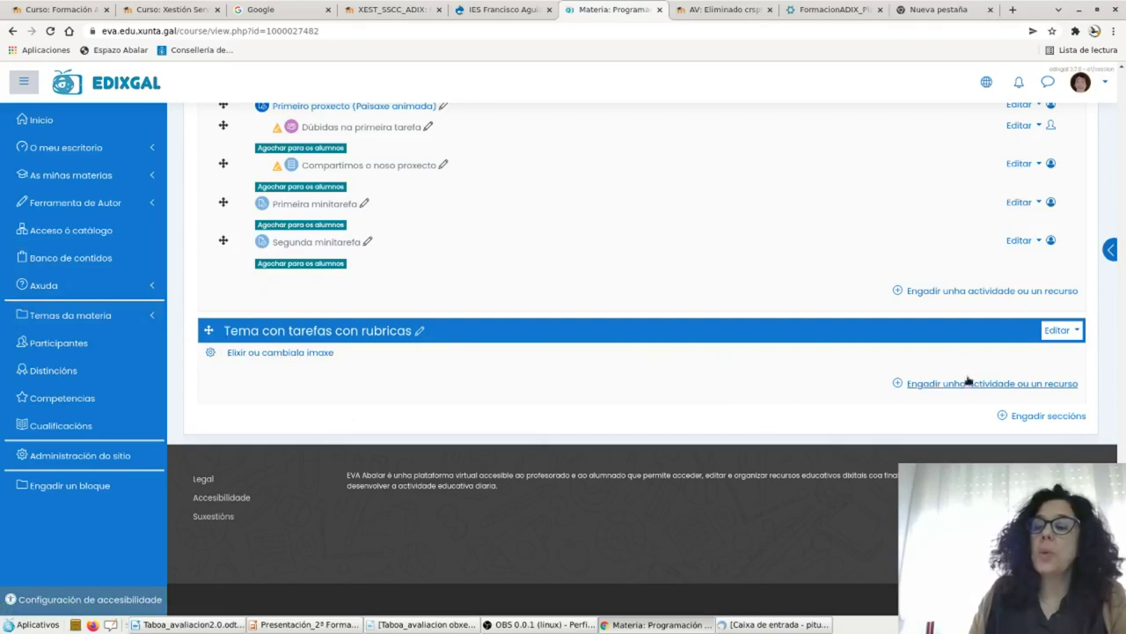
# Add a new Tarefa activity to the section "Tema con tarefas con rubricas".
pyautogui.click(976, 383)
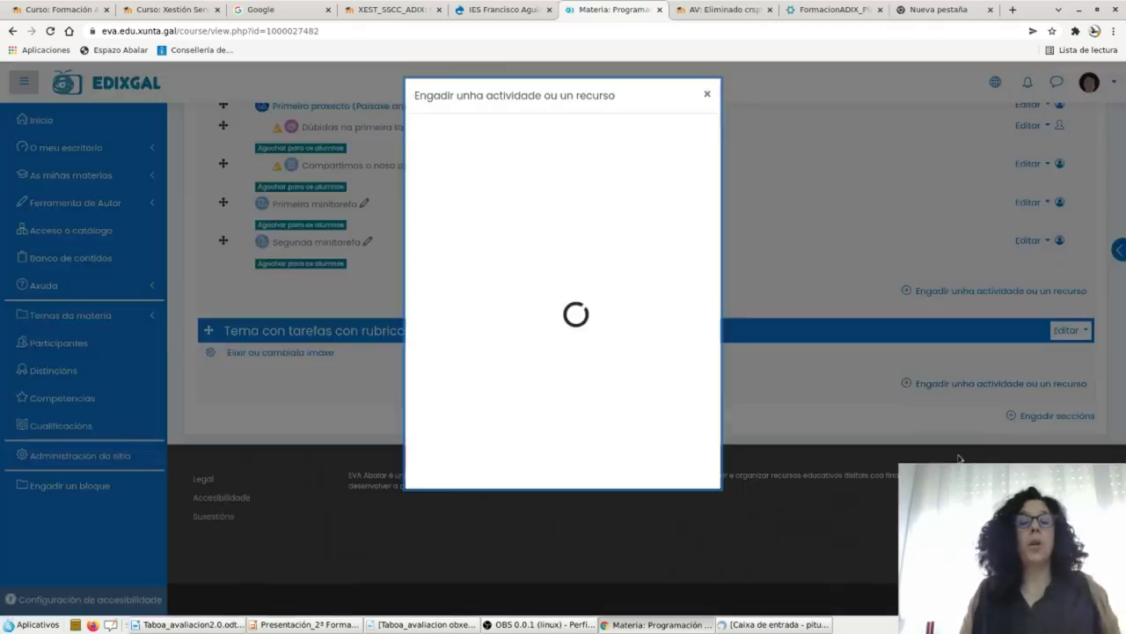
pyautogui.click(537, 134)
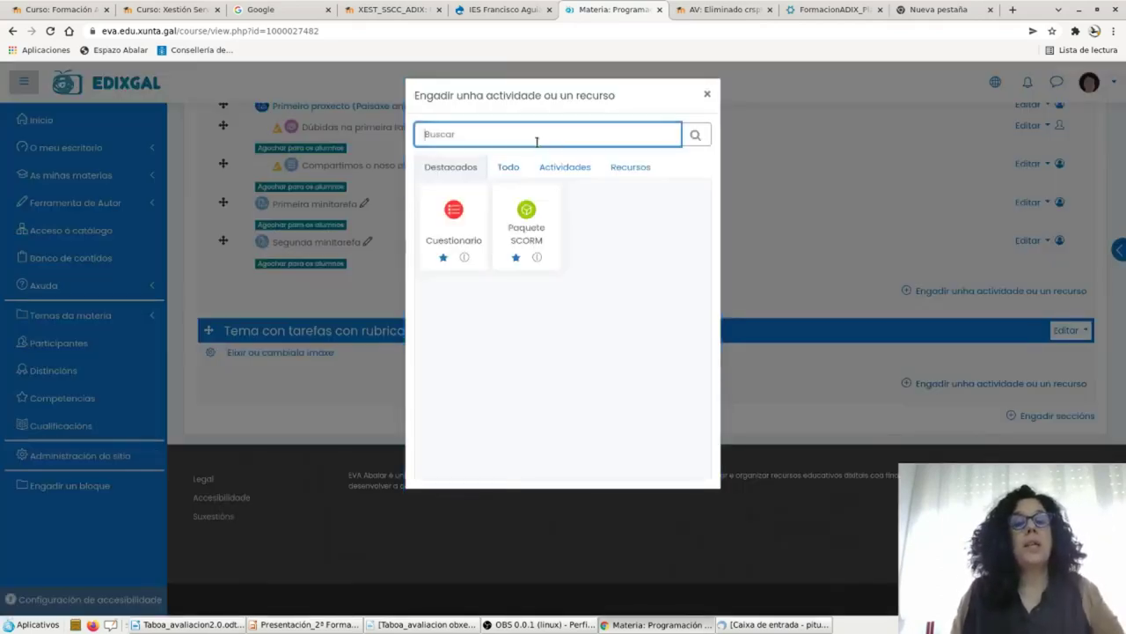
pyautogui.write('Taref')
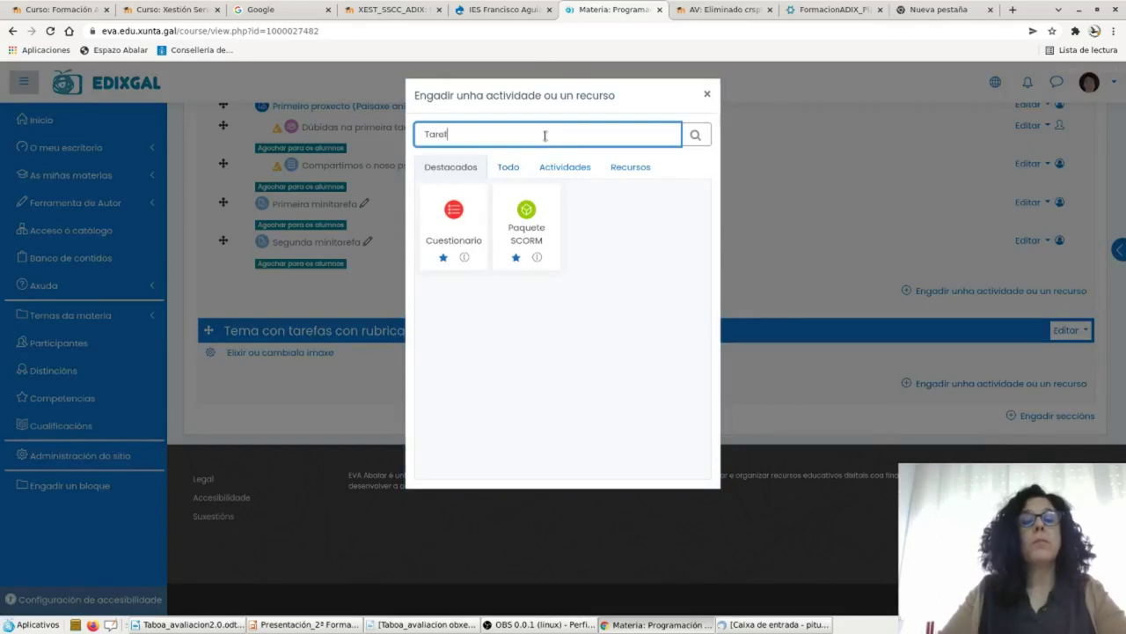
pyautogui.write('a')
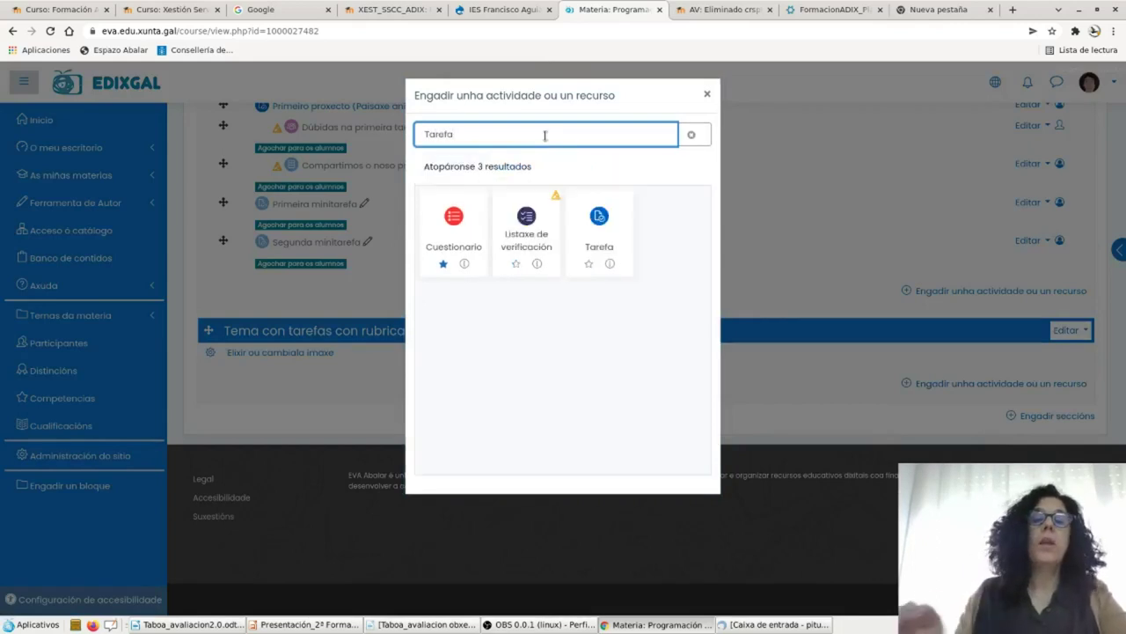
pyautogui.click(611, 221)
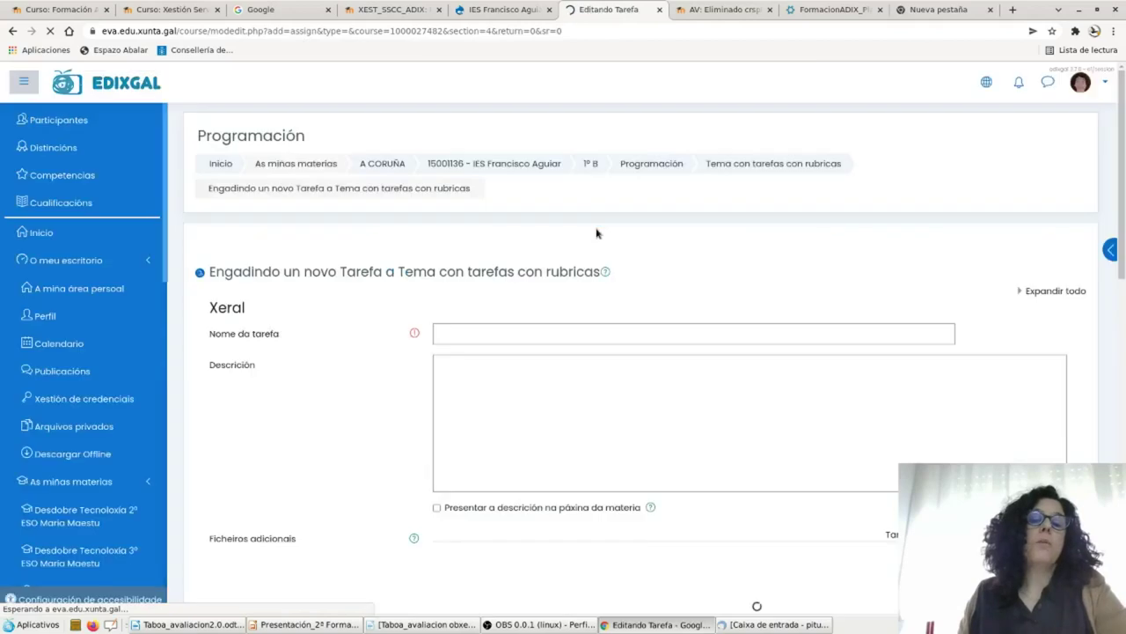
# Name the task "Entrega de traballos" and enter "Traballo estándar" as its description.
pyautogui.click(527, 340)
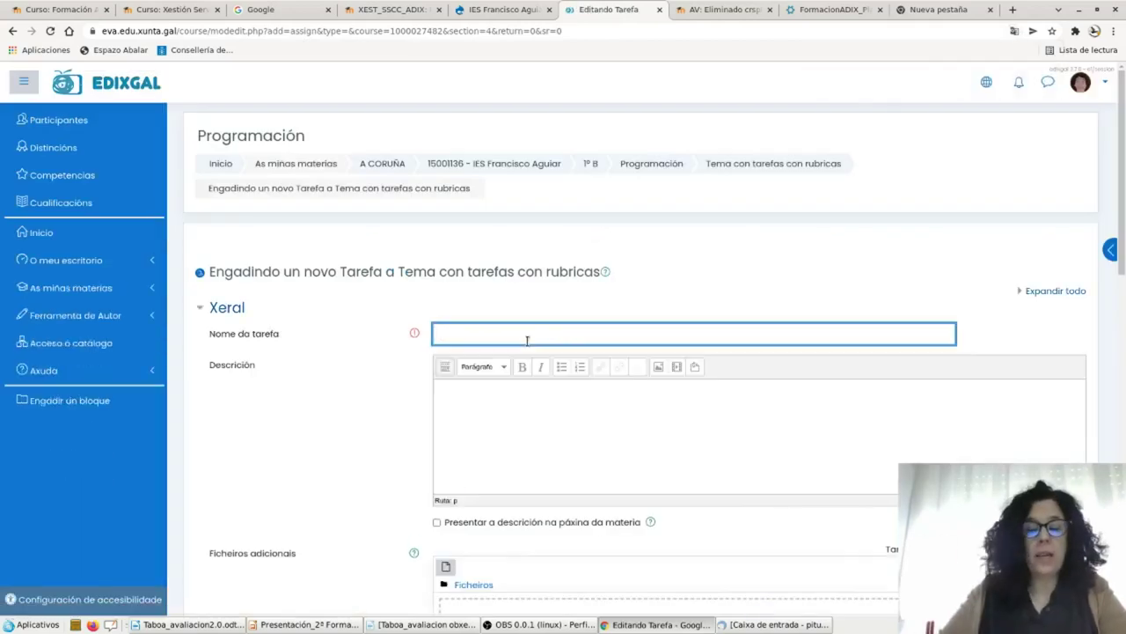
pyautogui.write('Entrega')
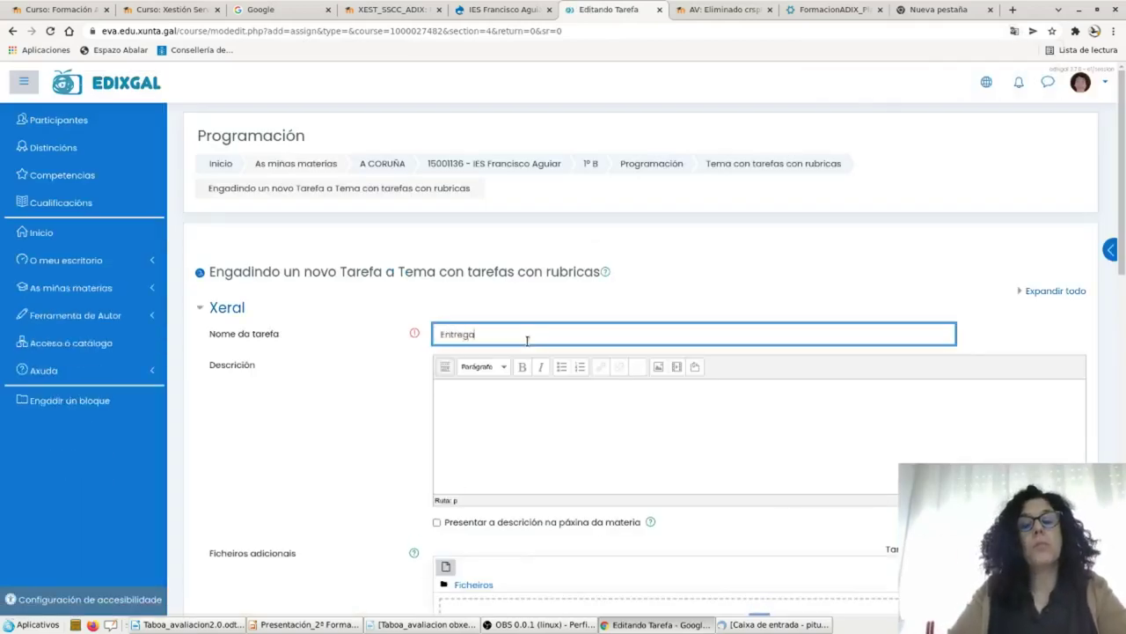
pyautogui.write(' de traballos')
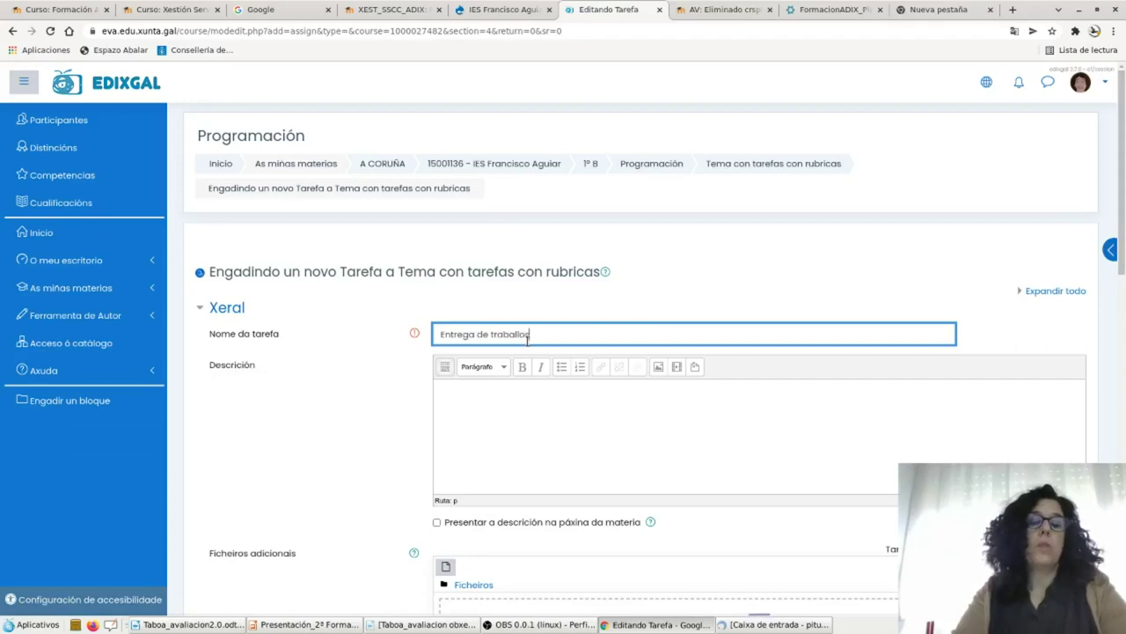
pyautogui.click(467, 400)
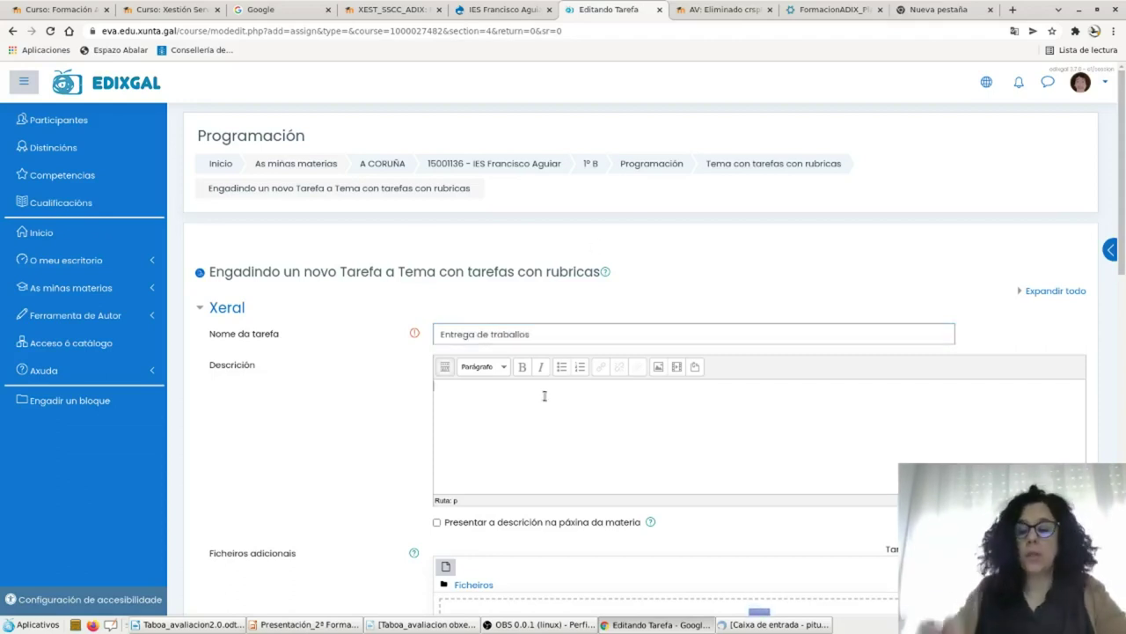
pyautogui.write('Traballo ')
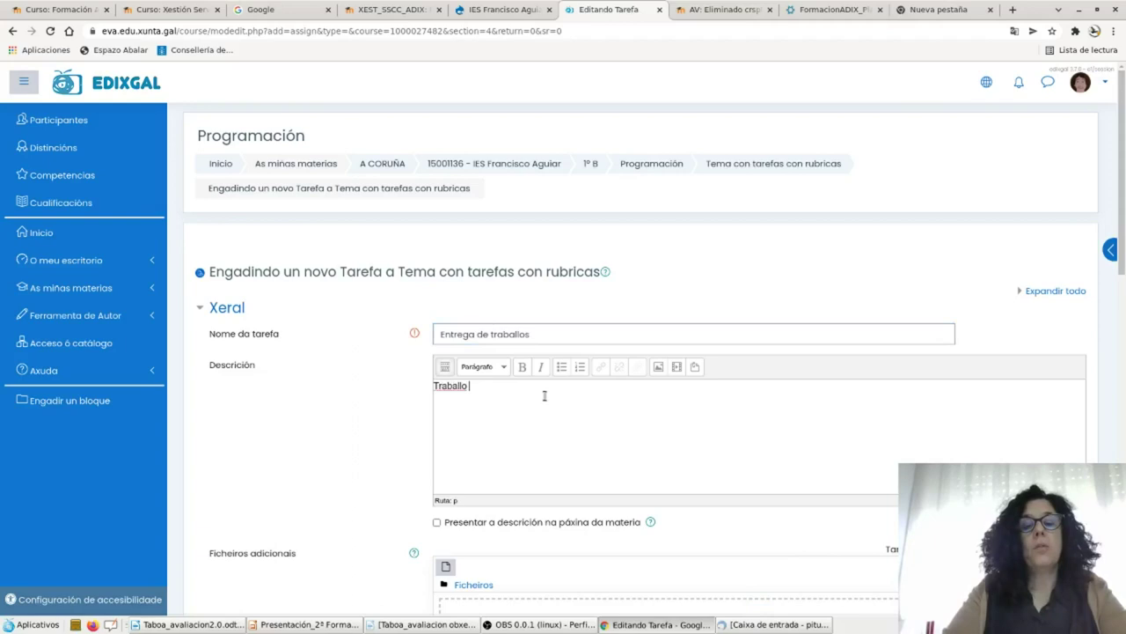
pyautogui.write('estándar')
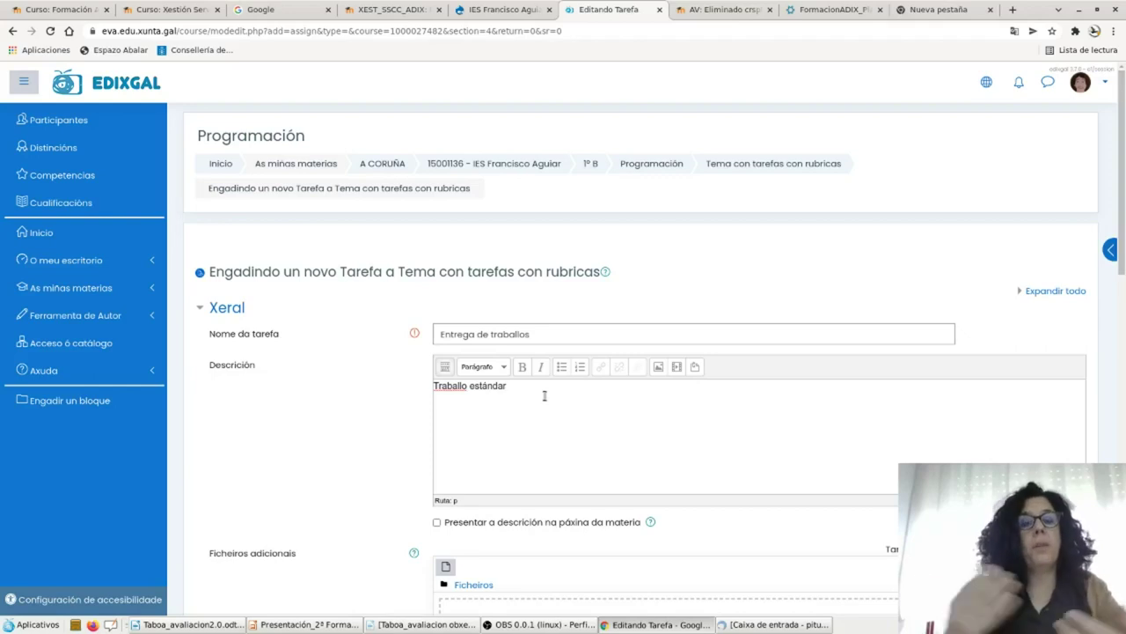
# Limit the task's file submissions to 1 file and accept only the .pdf file type.
pyautogui.scroll(-5, 526, 372)
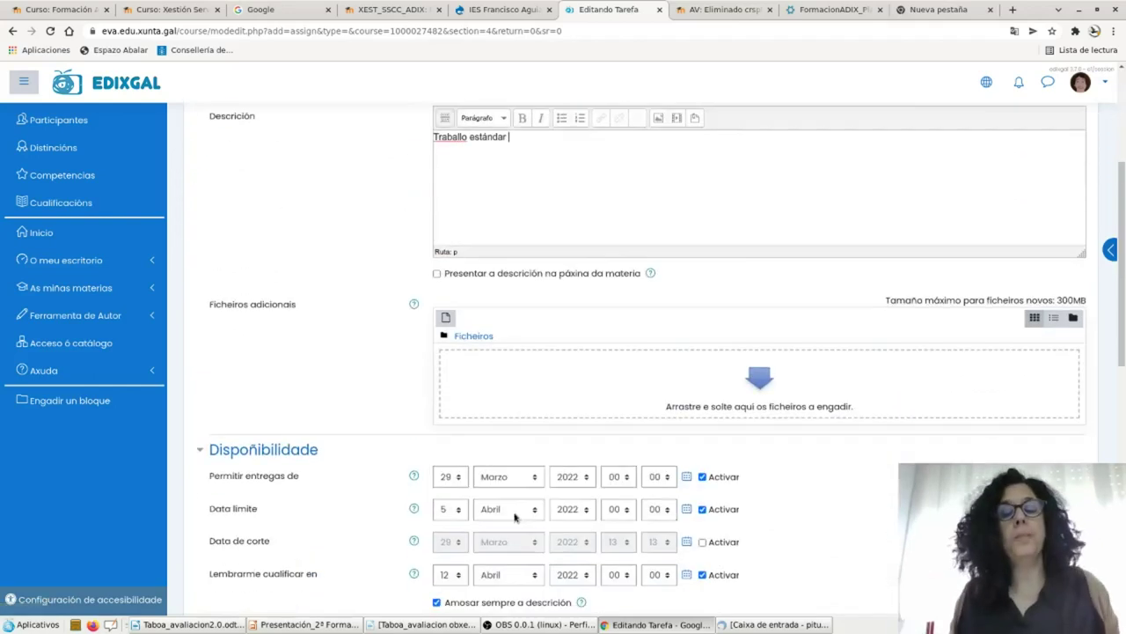
pyautogui.scroll(-4, 398, 347)
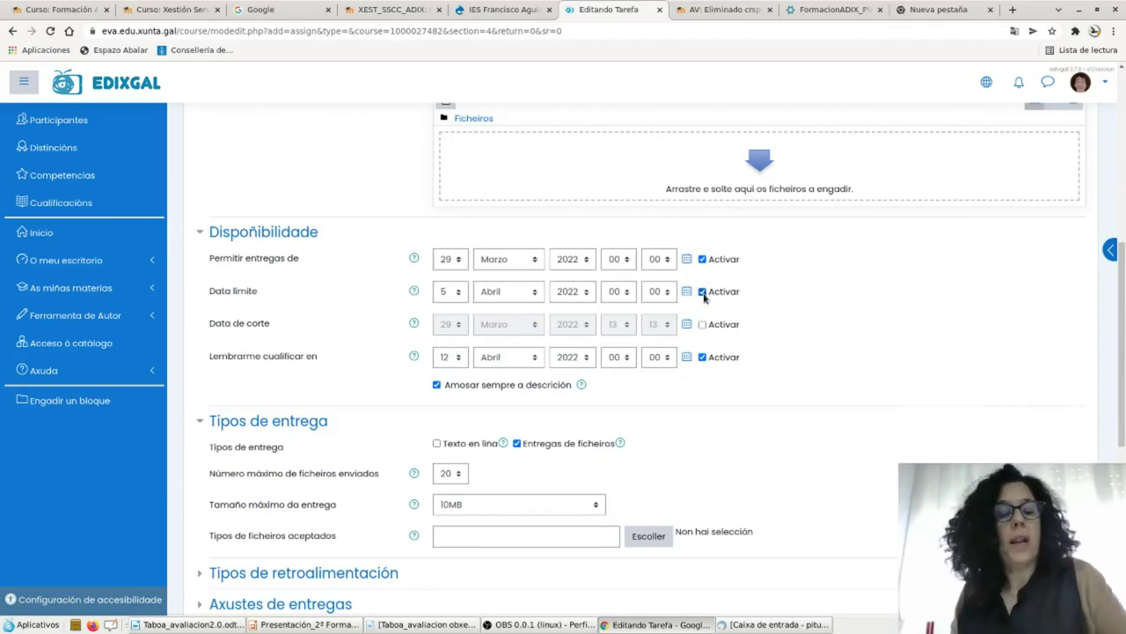
pyautogui.scroll(-1, 704, 296)
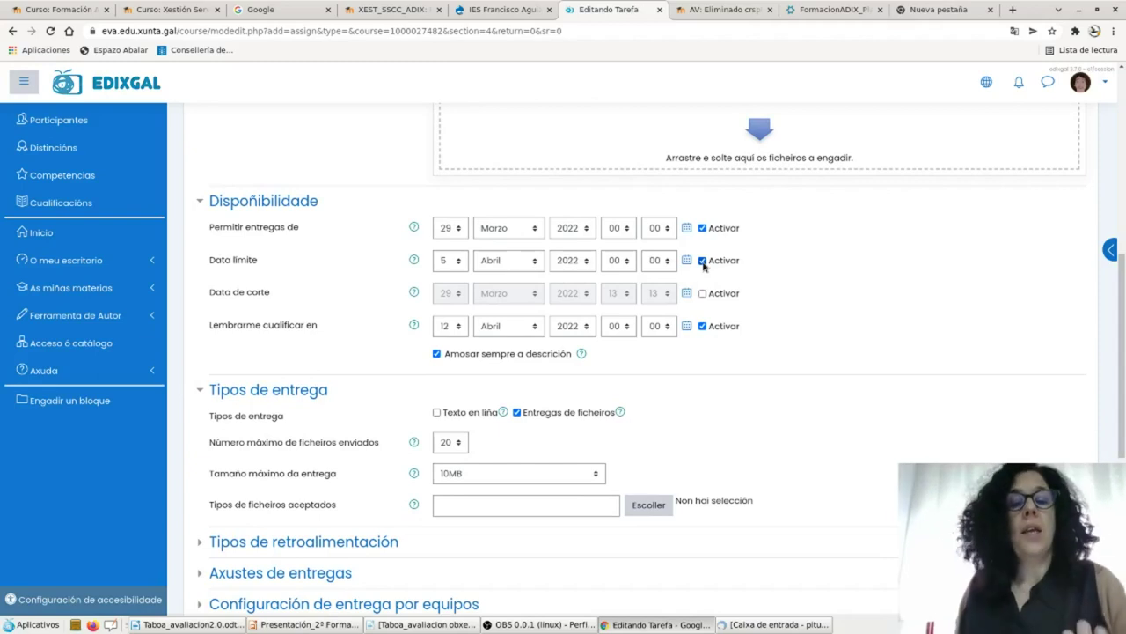
pyautogui.scroll(-1, 666, 493)
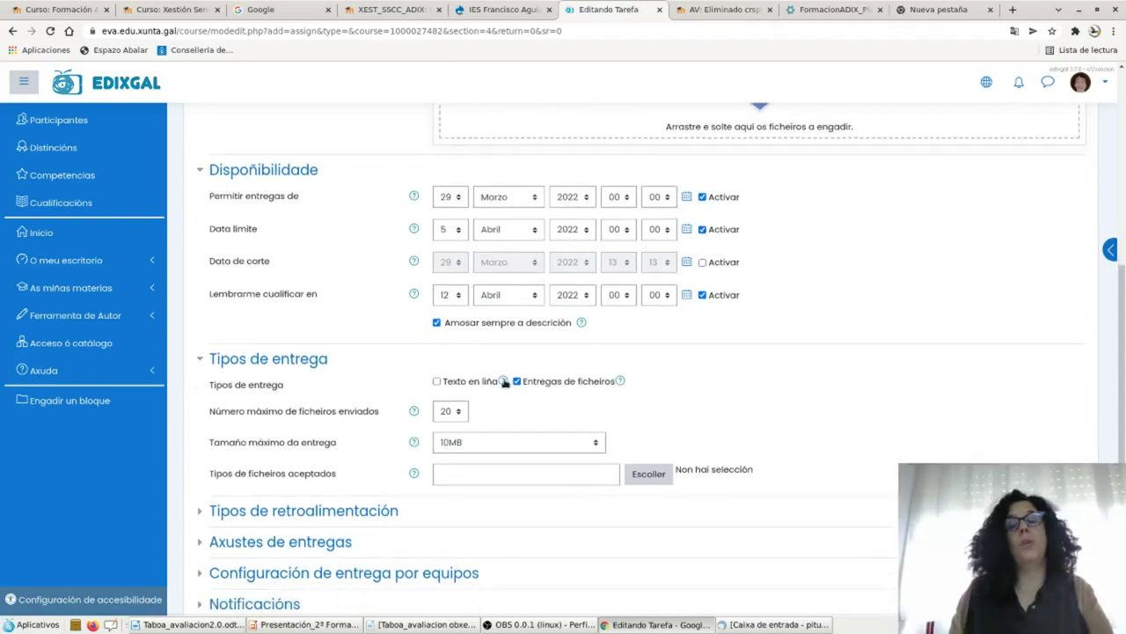
pyautogui.click(451, 414)
pyautogui.click(457, 126)
pyautogui.click(505, 474)
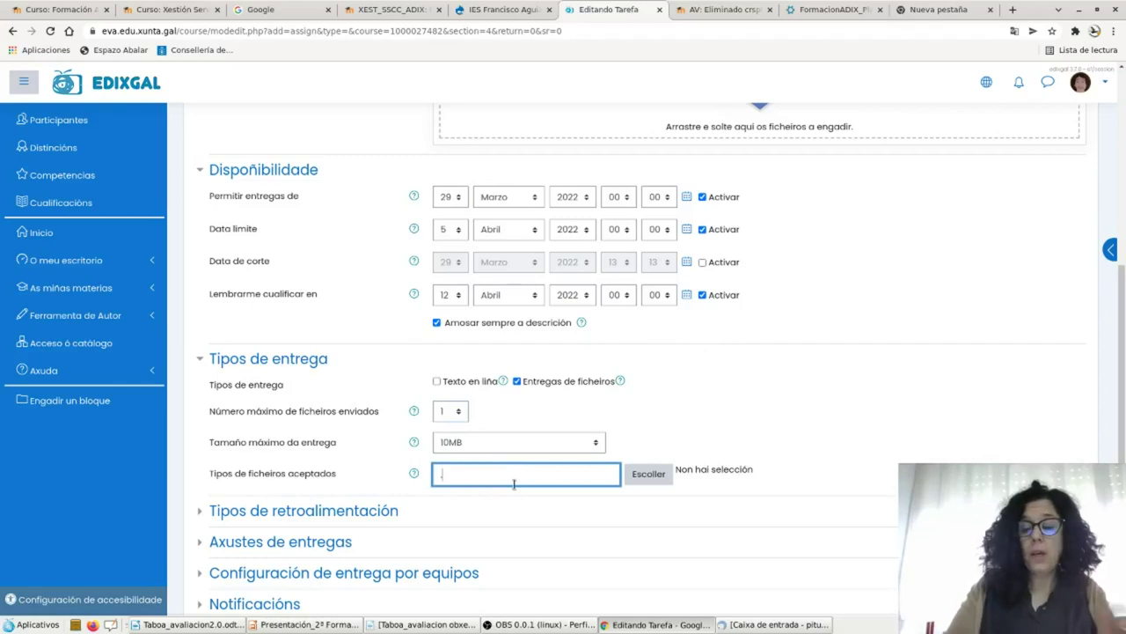
pyautogui.write('.pdf')
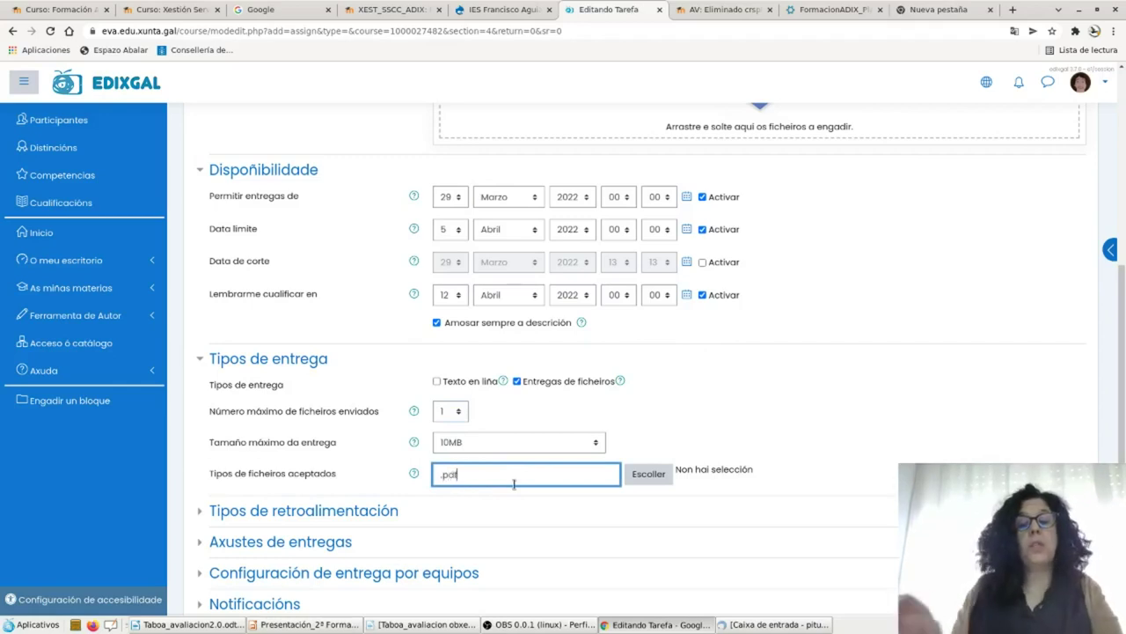
pyautogui.click(679, 446)
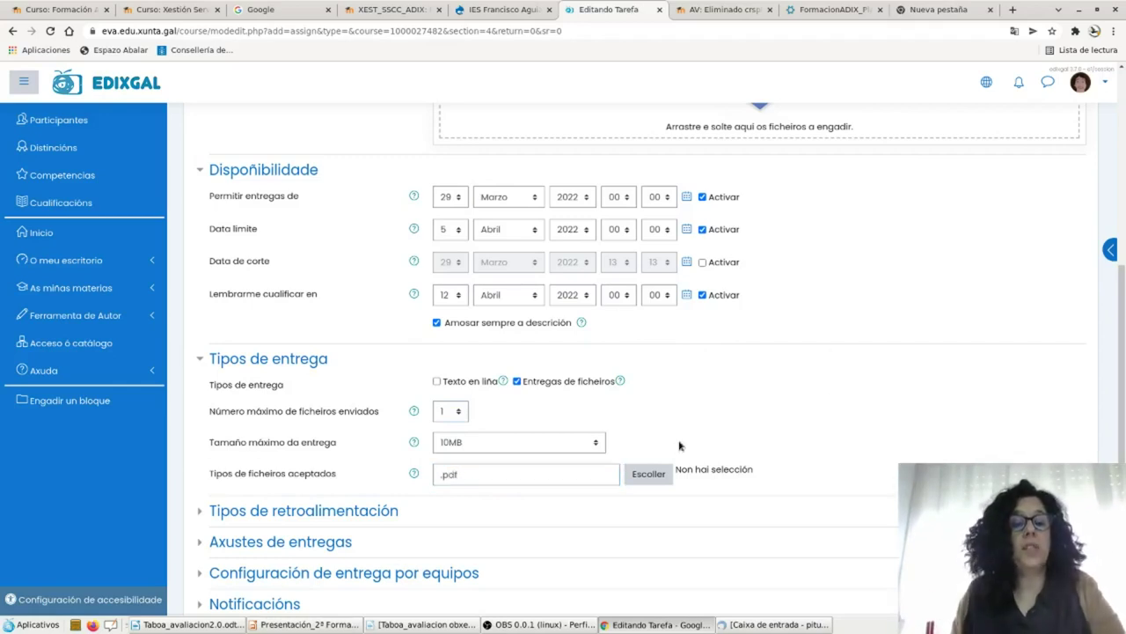
# Disable file submissions for the task and set its grading method to Rúbrica.
pyautogui.click(517, 381)
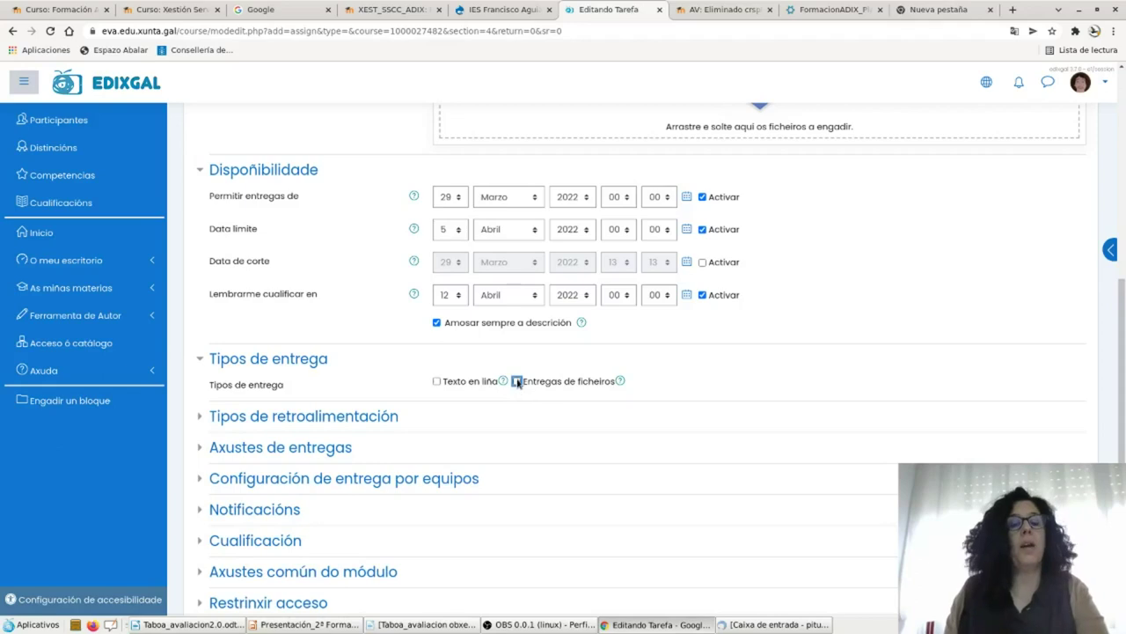
pyautogui.click(272, 544)
pyautogui.scroll(-3, 396, 493)
pyautogui.click(499, 436)
pyautogui.click(499, 438)
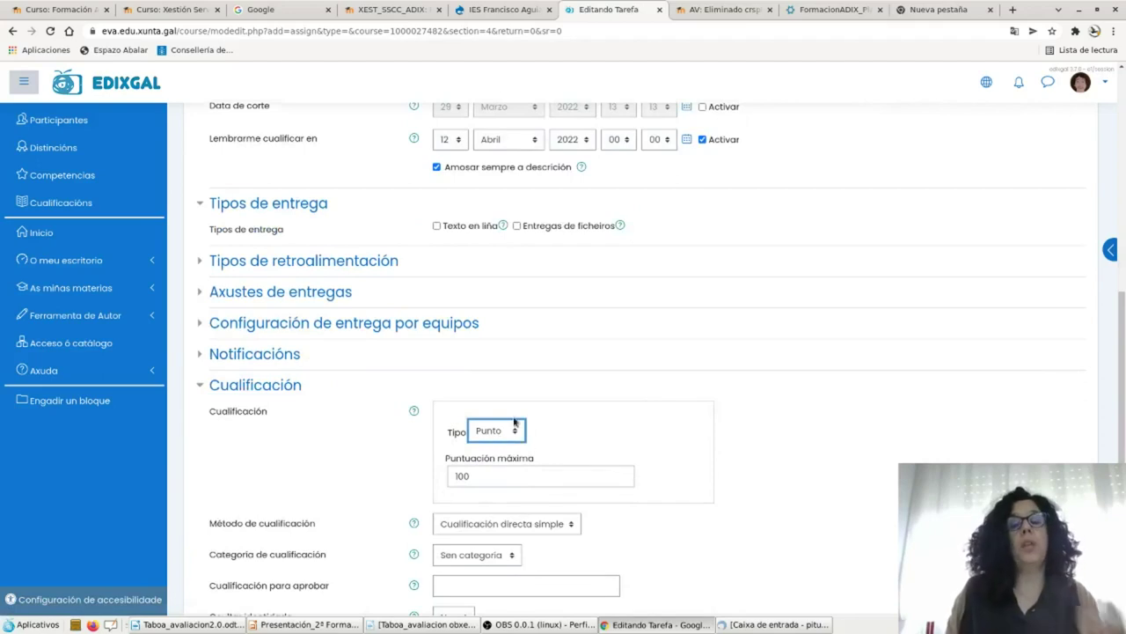
pyautogui.scroll(-1, 515, 422)
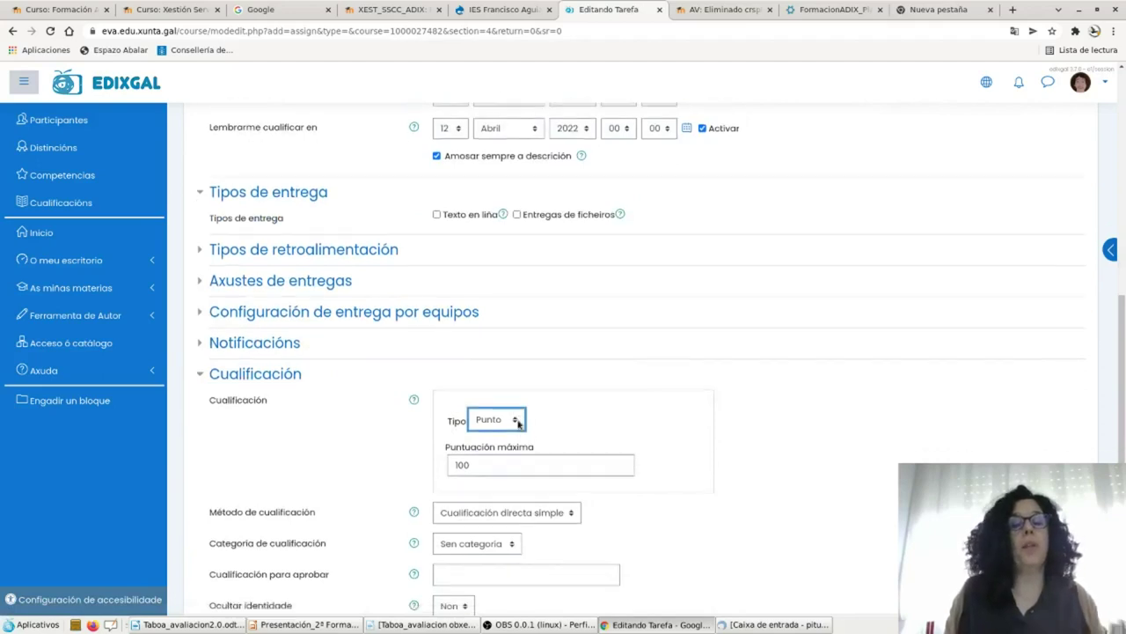
pyautogui.click(481, 463)
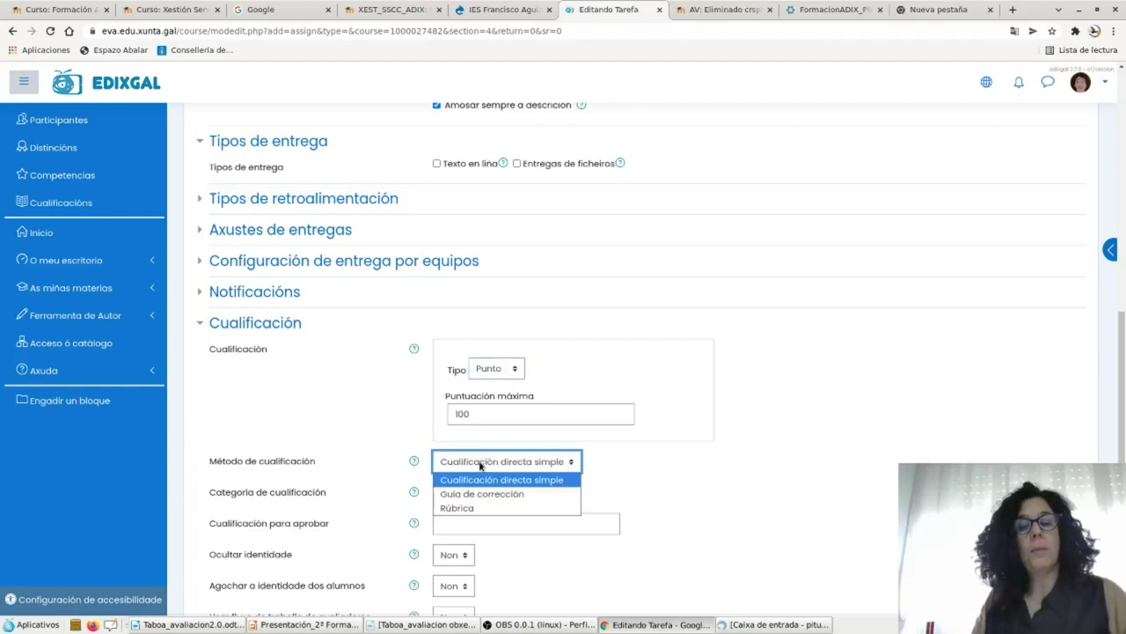
pyautogui.click(483, 509)
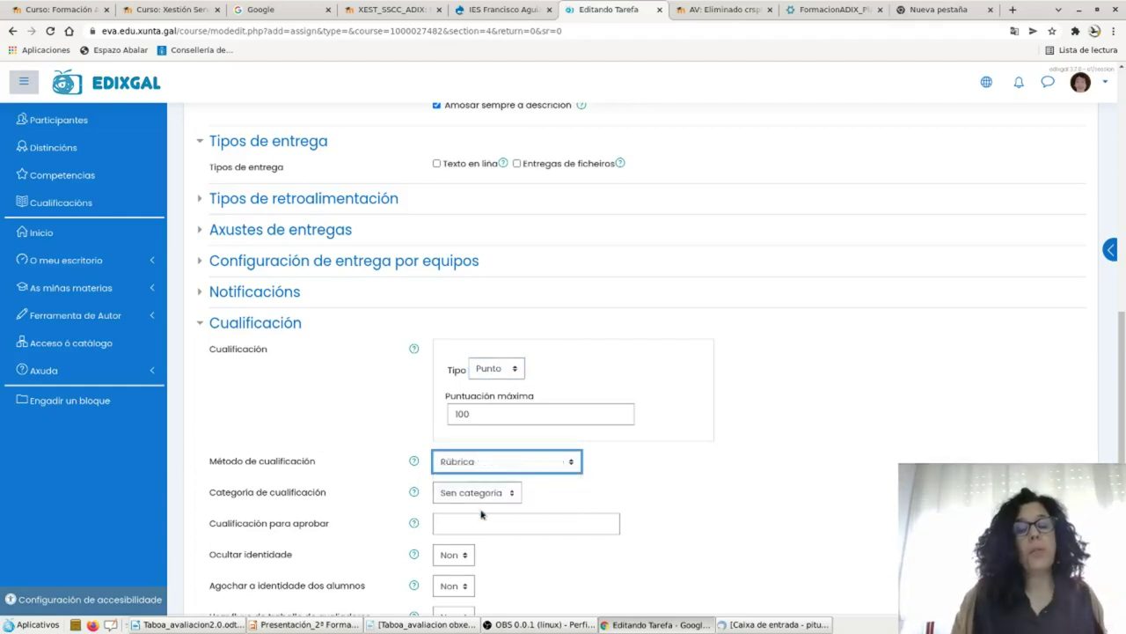
# Set the grade category to Avaliación 1, then save the task and display it.
pyautogui.scroll(-2, 812, 378)
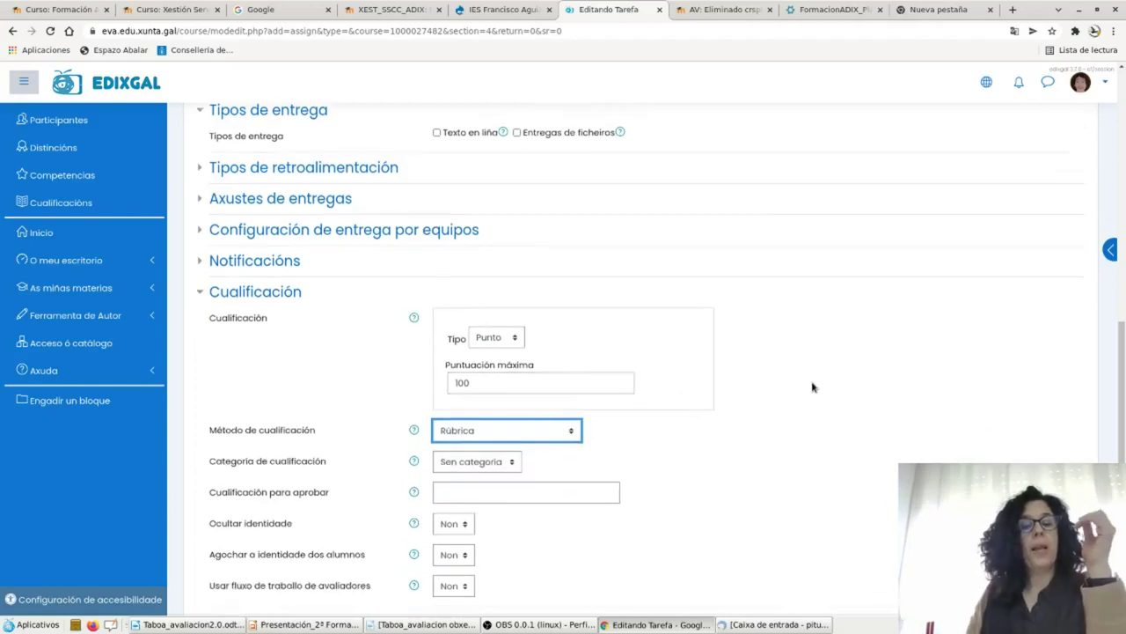
pyautogui.click(474, 433)
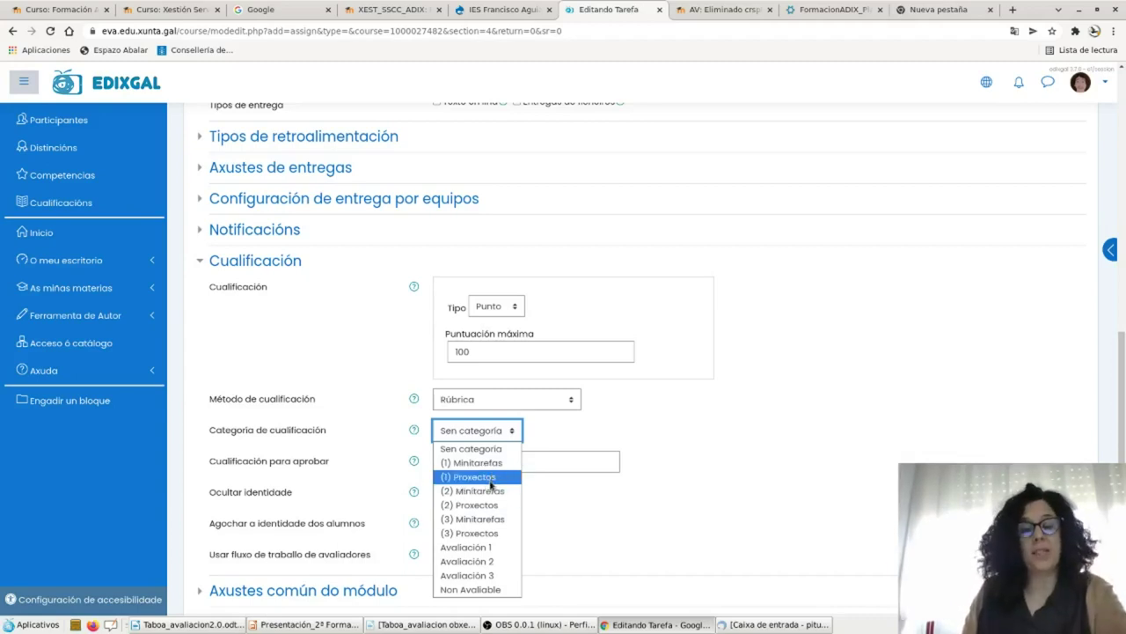
pyautogui.click(475, 547)
pyautogui.click(741, 511)
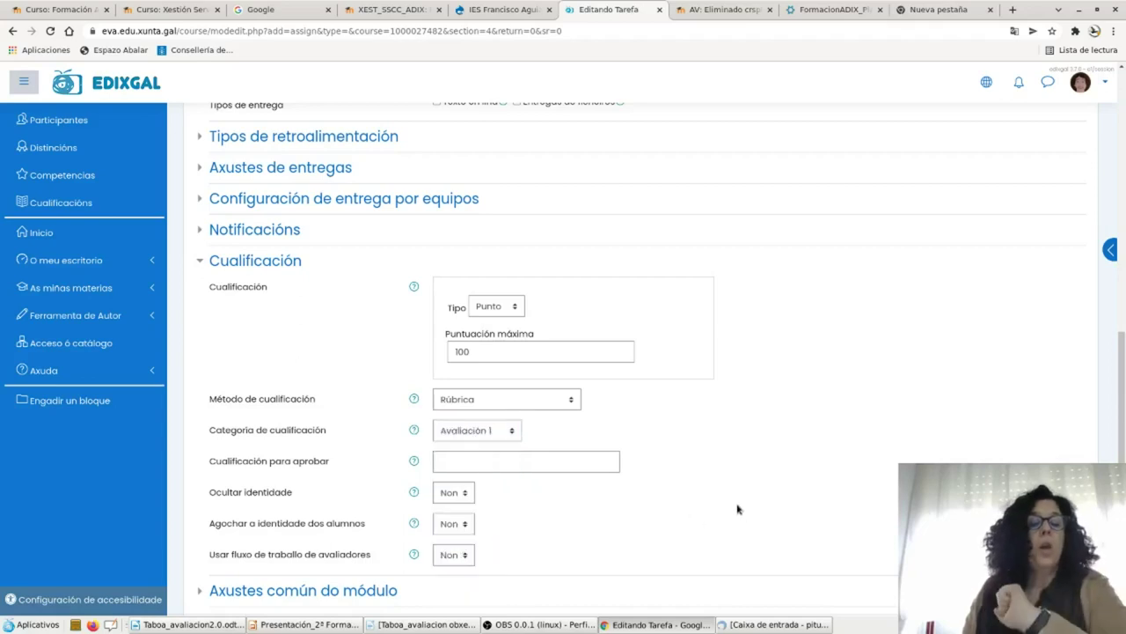
pyautogui.scroll(-3, 717, 515)
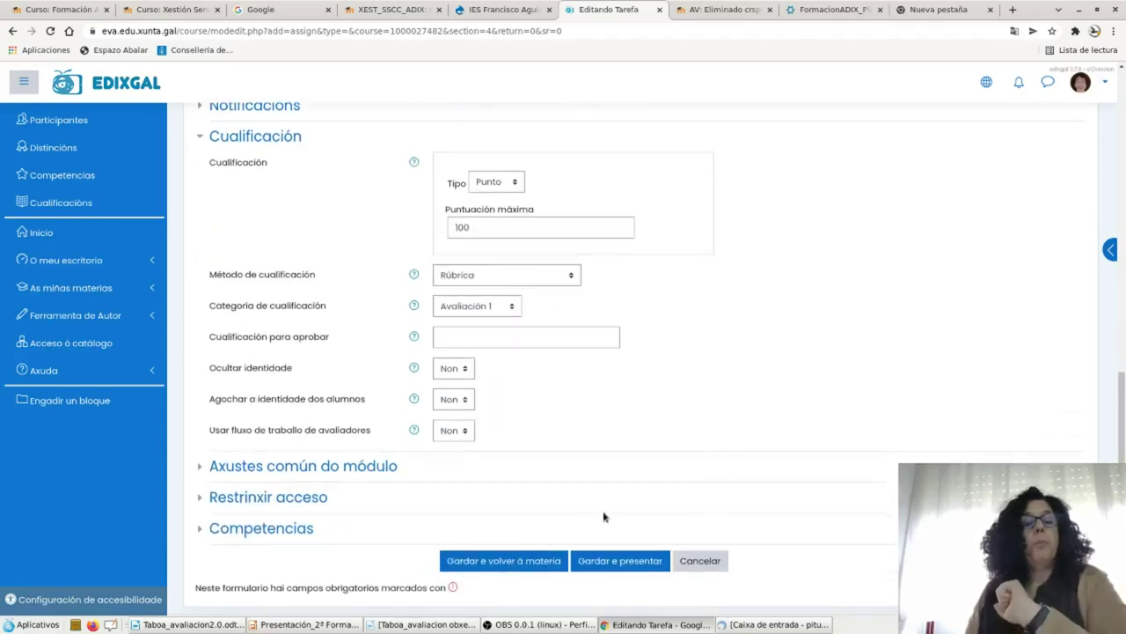
pyautogui.click(336, 471)
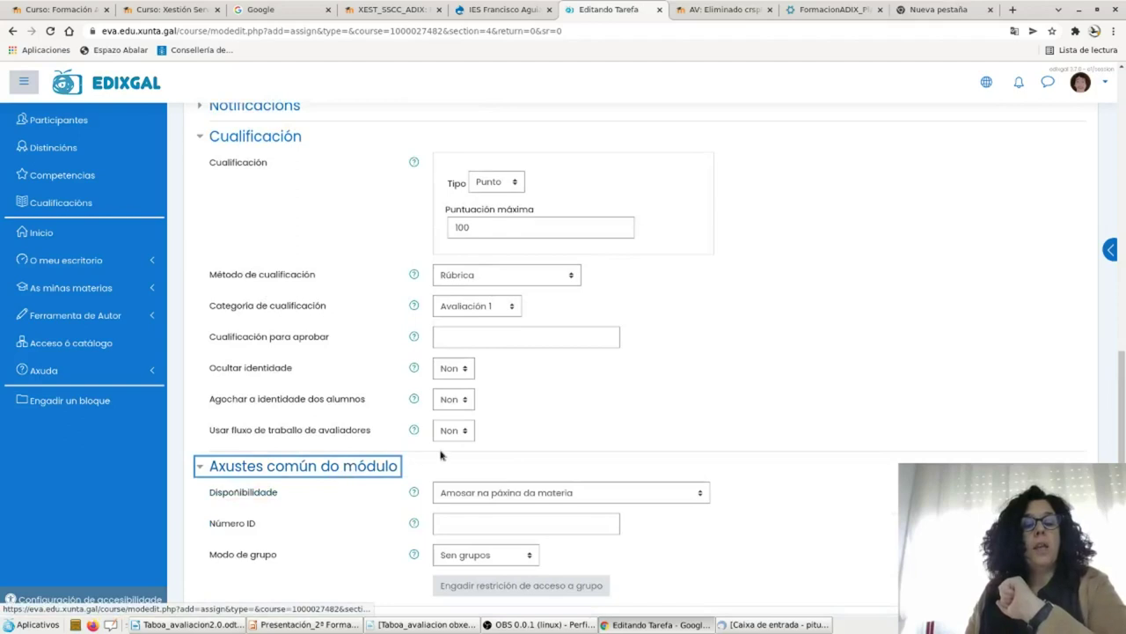
pyautogui.scroll(-2, 445, 455)
pyautogui.click(621, 560)
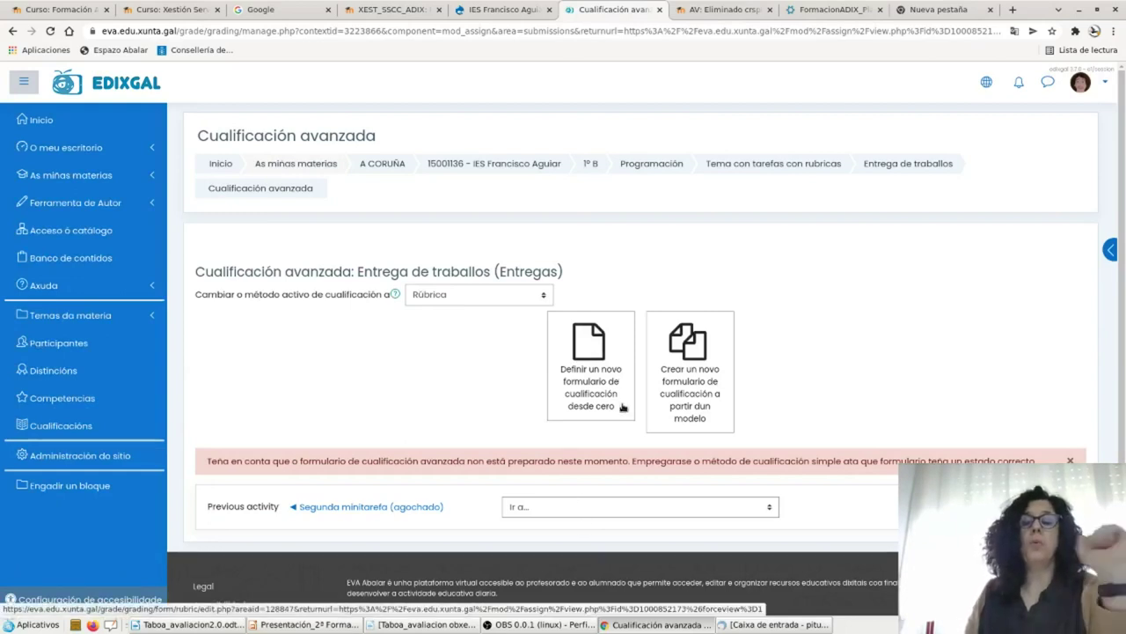
# Check for existing grading form models, go back, and start defining a new grading form from scratch.
pyautogui.click(693, 384)
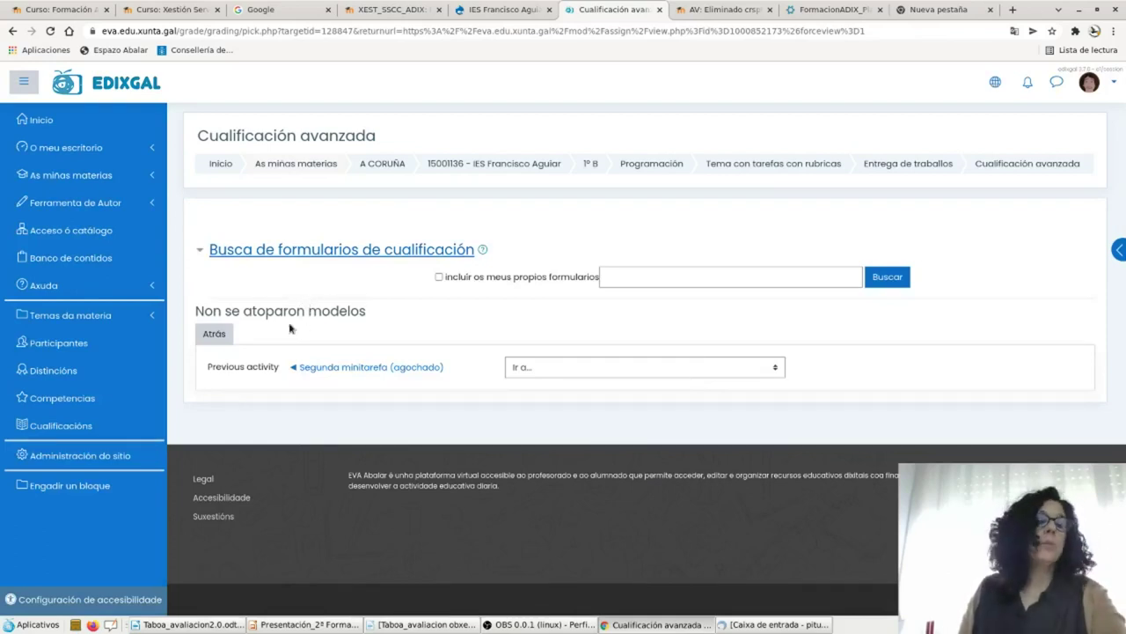
pyautogui.click(217, 334)
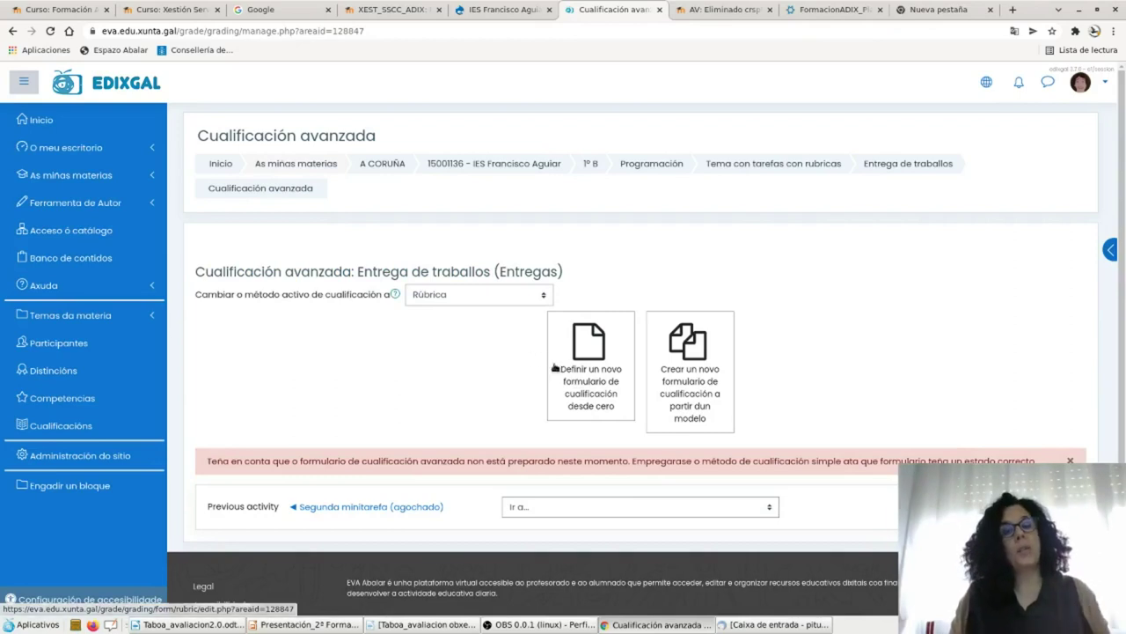
pyautogui.click(595, 390)
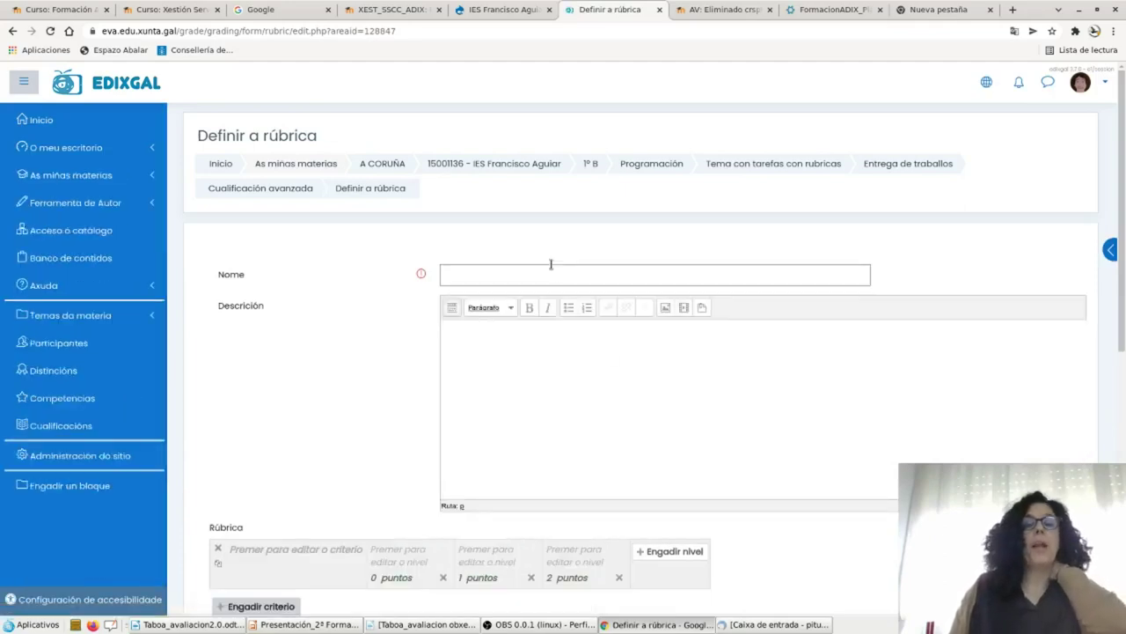
# Name the new rubric "Rúbrica estándar traballos 2º ESO" and leave its description empty.
pyautogui.click(551, 266)
pyautogui.write('Rú')
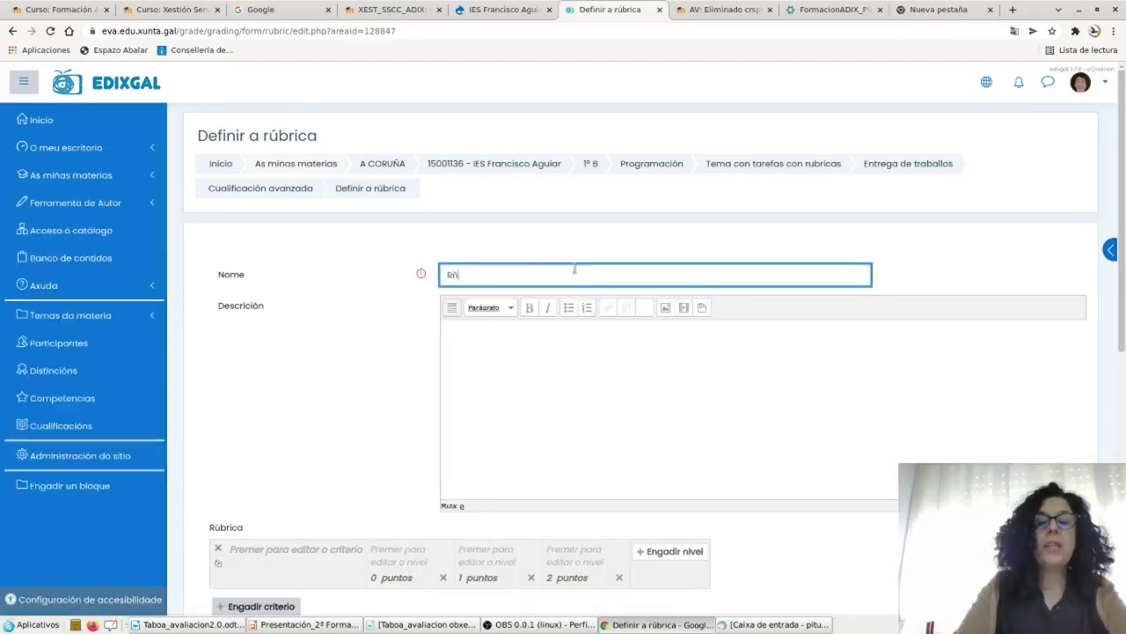
pyautogui.press('BackSpace')
pyautogui.write('úbrica estándar traballos 2º')
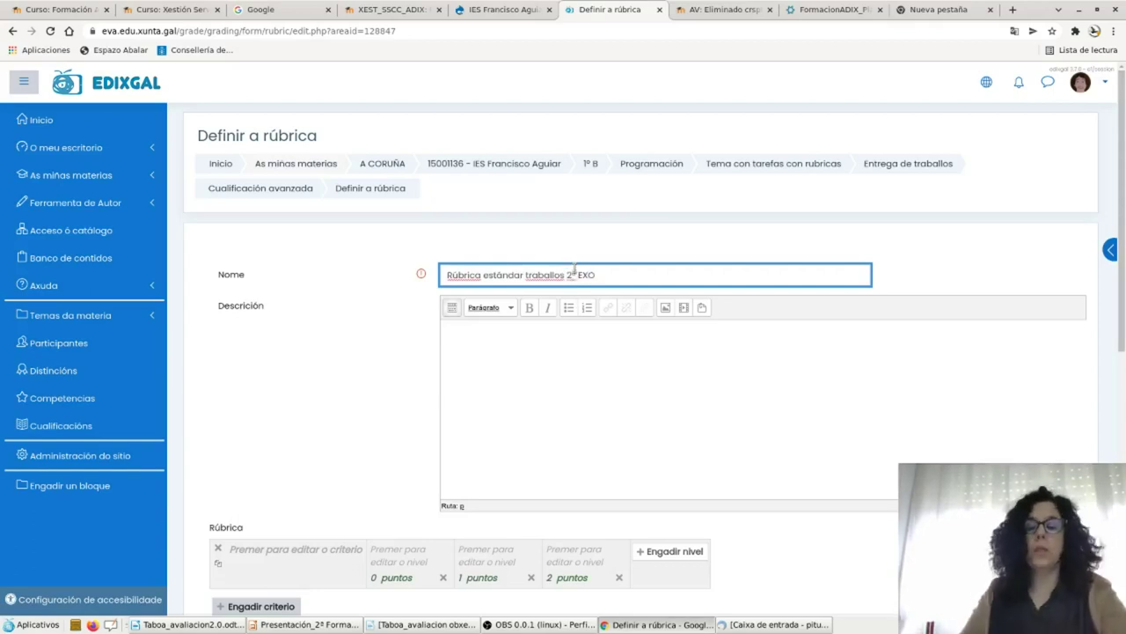
pyautogui.write(' ES')
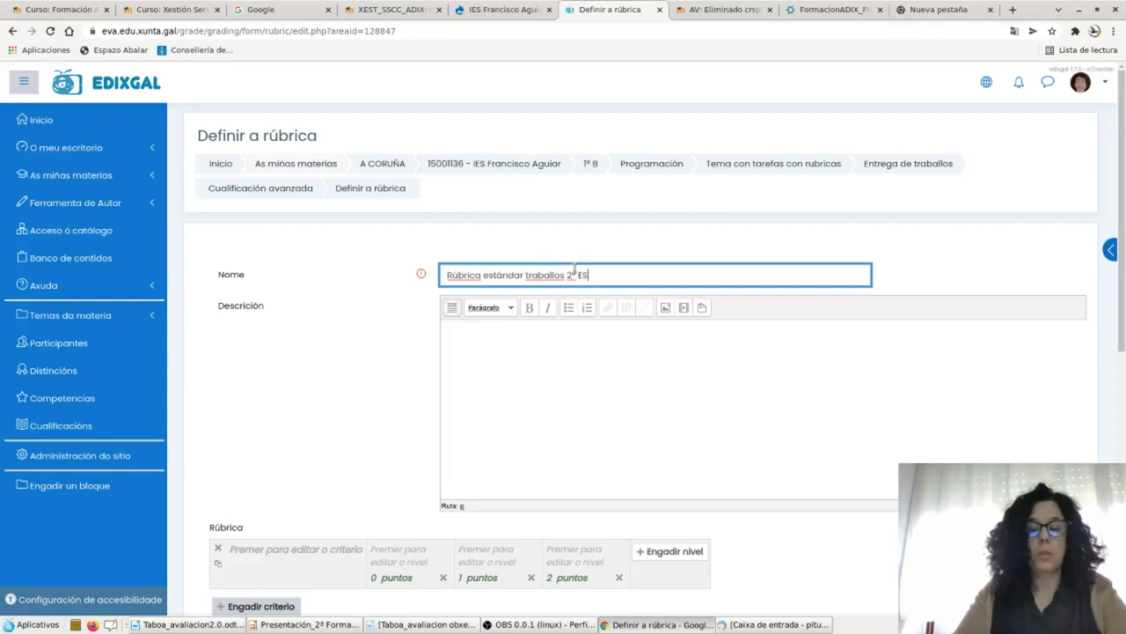
pyautogui.write('O')
pyautogui.click(601, 344)
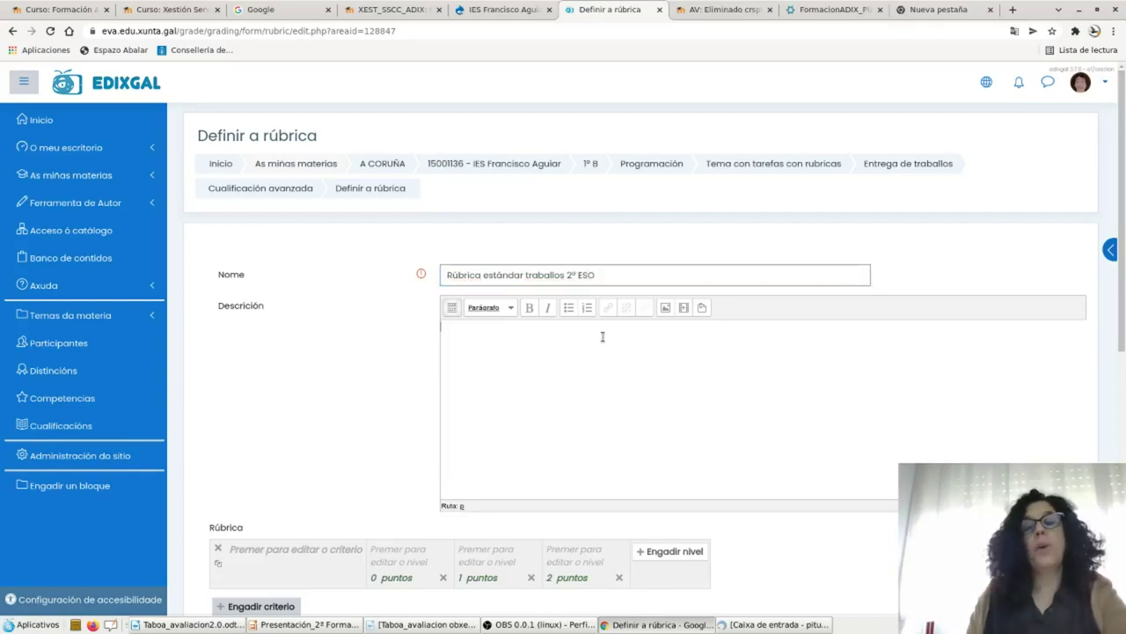
# Name the rubric's first criterion "Portada".
pyautogui.scroll(-2, 585, 430)
pyautogui.click(278, 463)
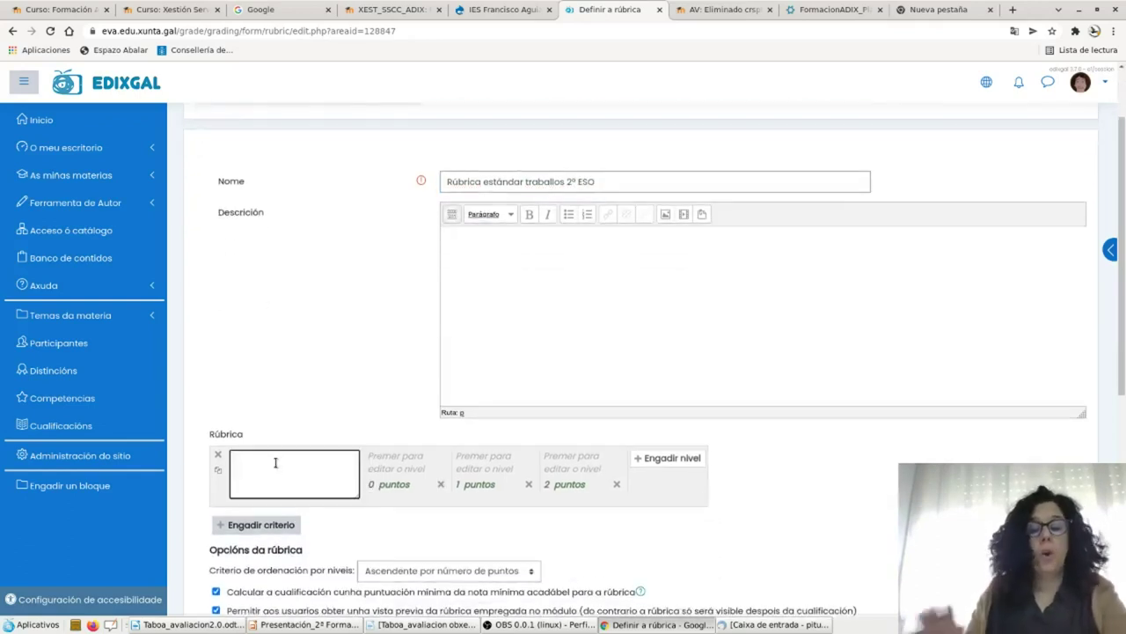
pyautogui.write('P')
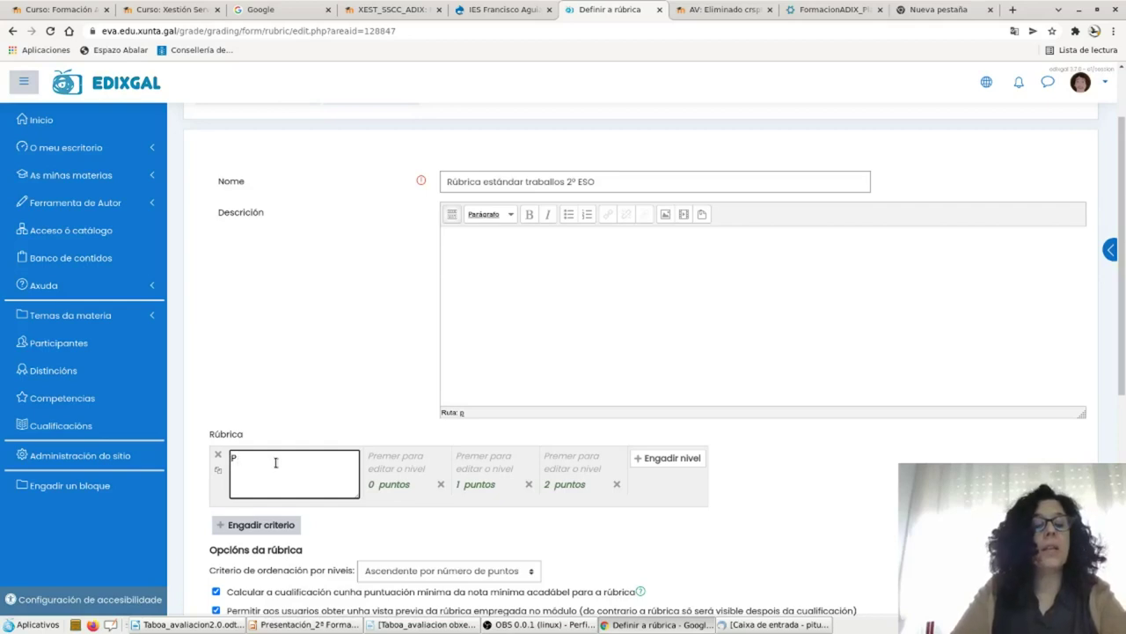
pyautogui.write('orta')
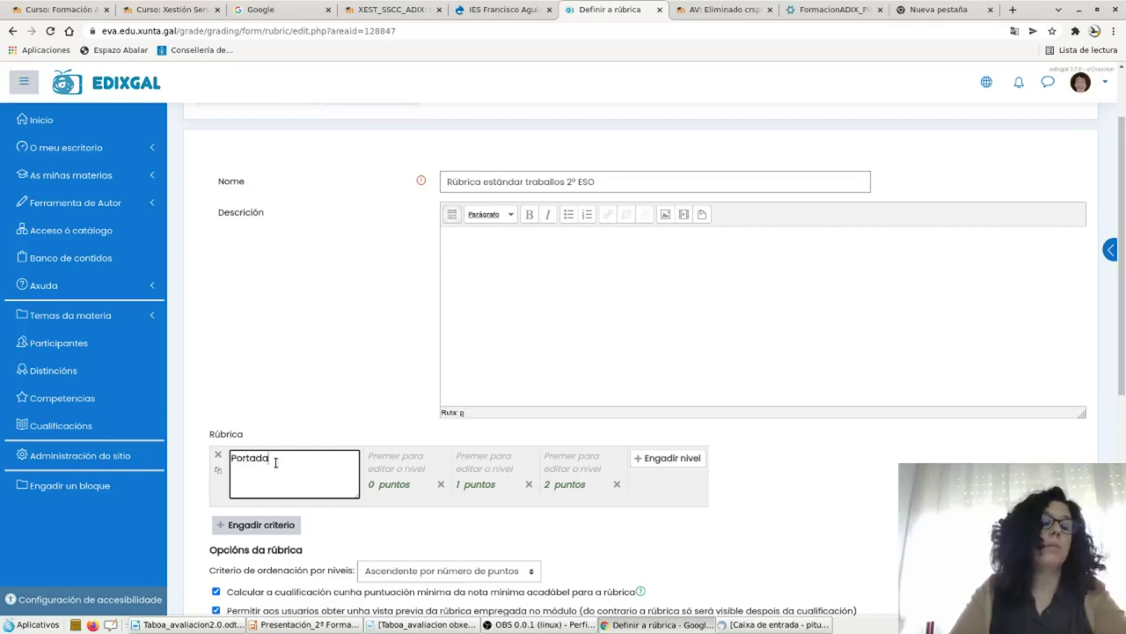
pyautogui.write('da')
# Define the Portada levels as Inexistente for 0 points, Correcta for 1 point and Excelente for 2 points.
pyautogui.click(377, 461)
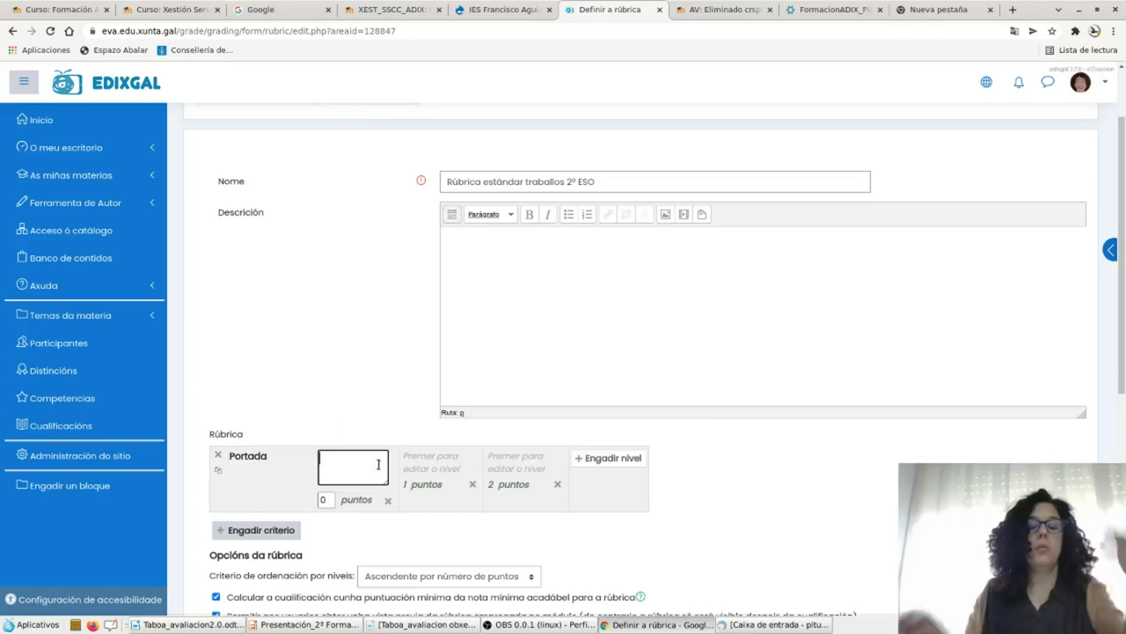
pyautogui.write('Inexis')
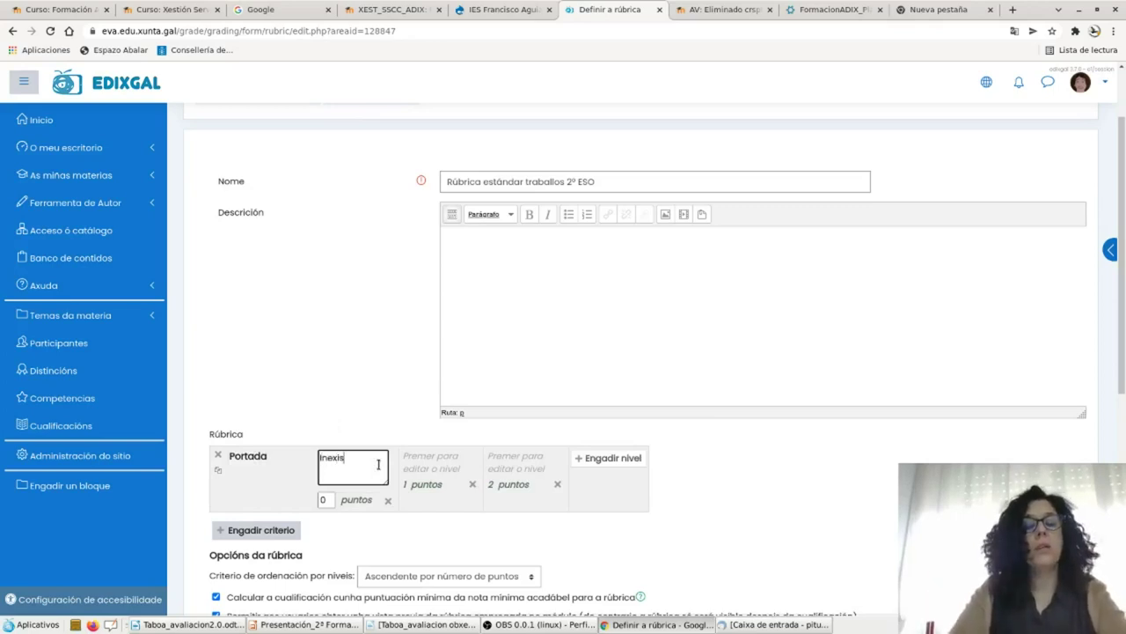
pyautogui.write('tente')
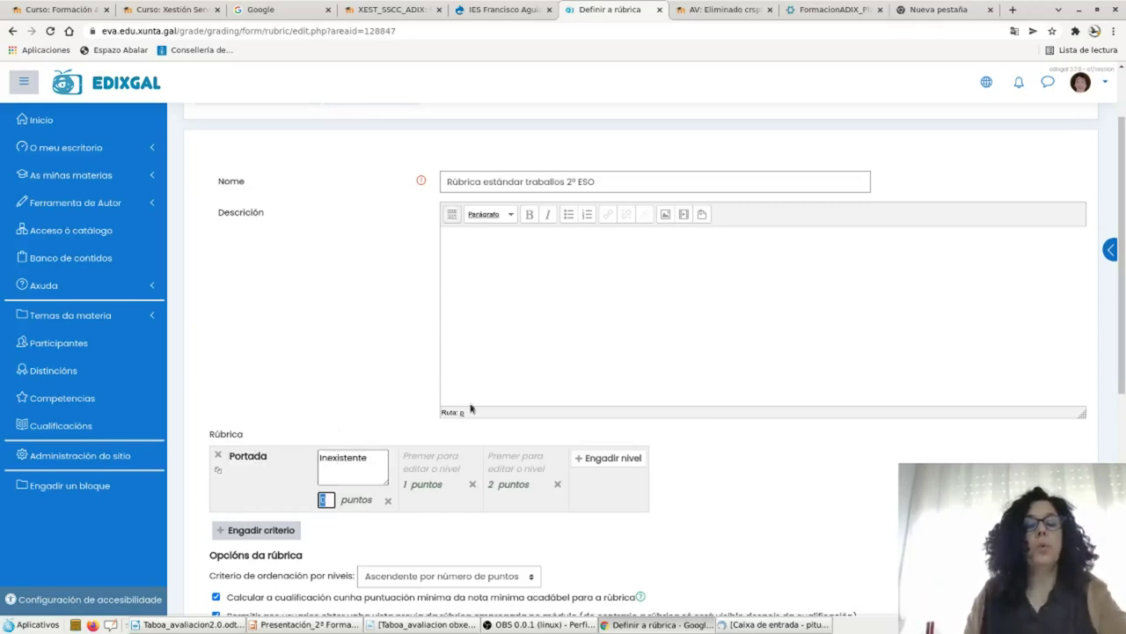
pyautogui.click(427, 464)
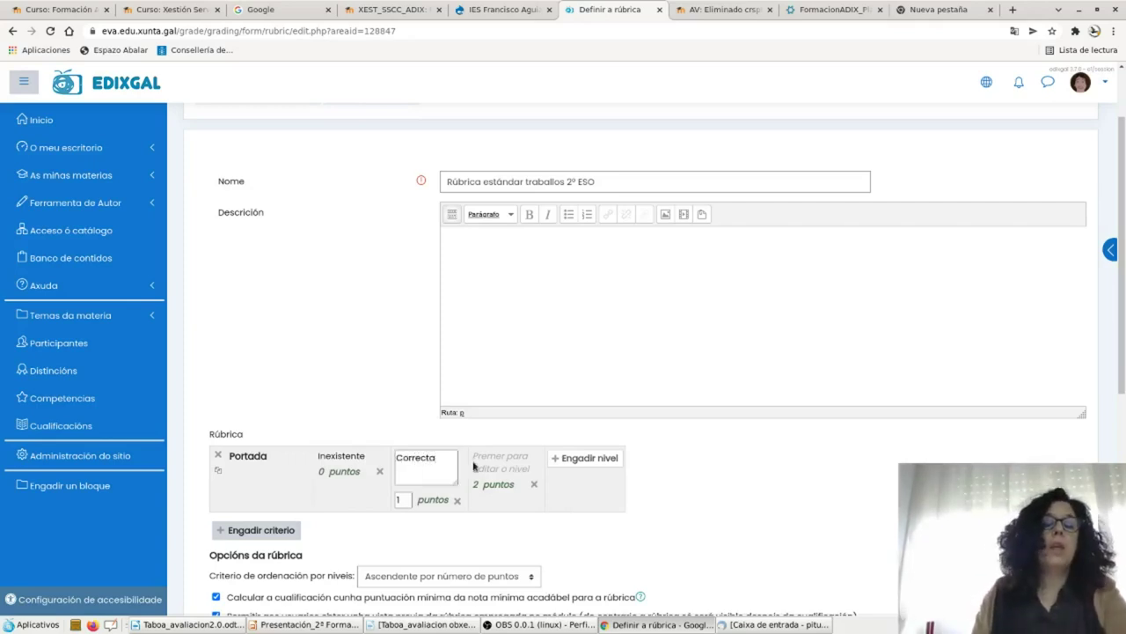
pyautogui.click(475, 464)
pyautogui.write('Ex')
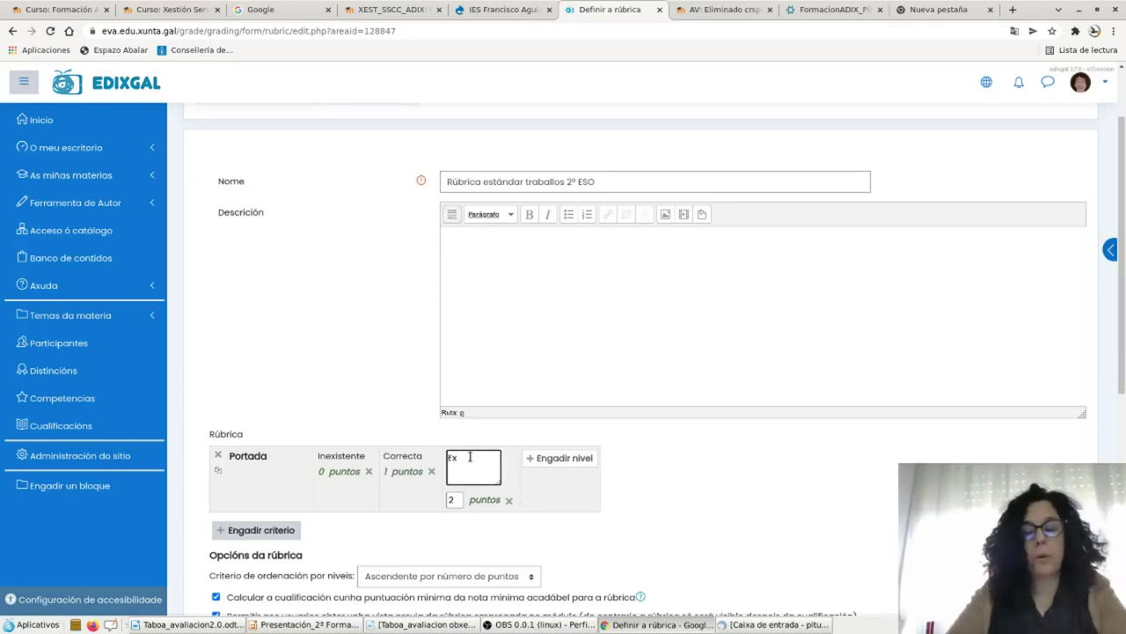
pyautogui.write('celente')
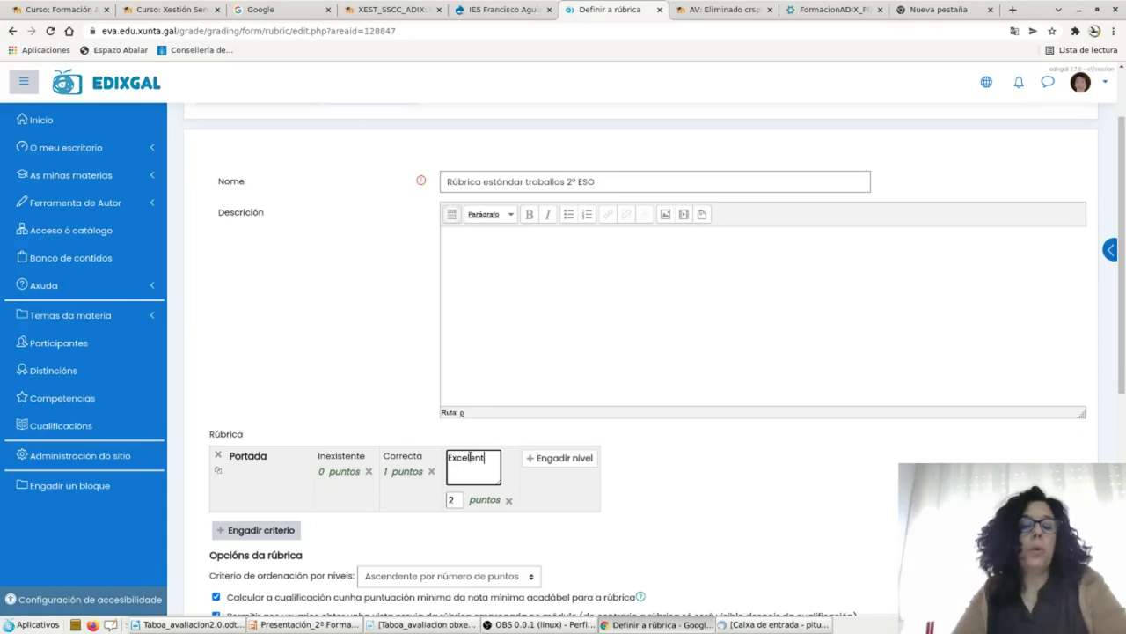
pyautogui.click(622, 528)
# Add a second criterion named "Índice" to the rubric.
pyautogui.click(257, 500)
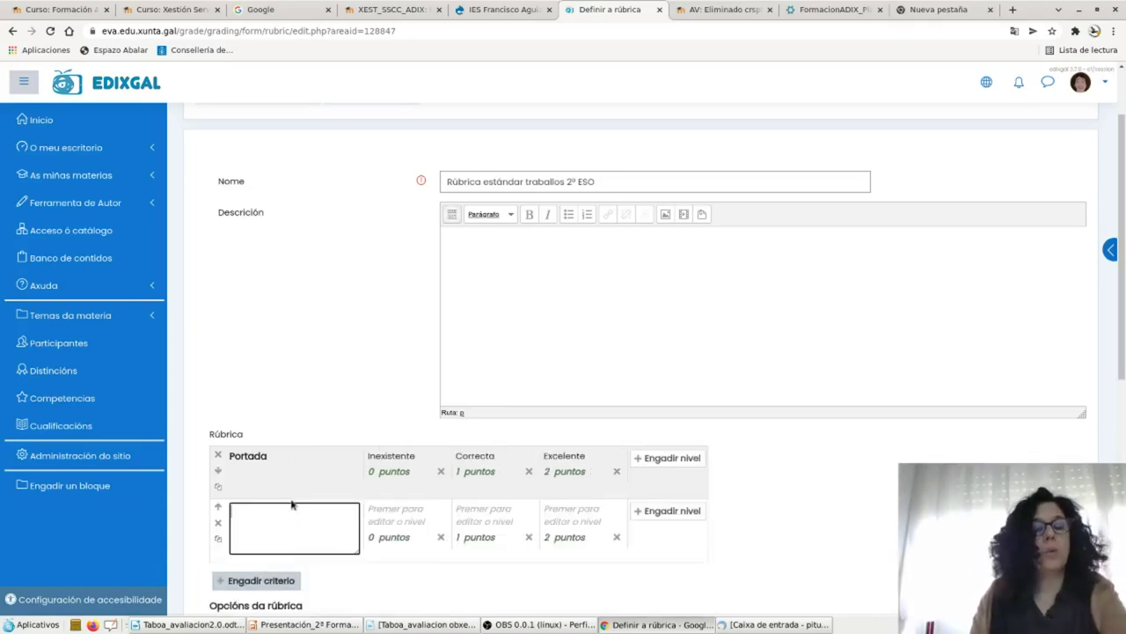
pyautogui.write('Indiic')
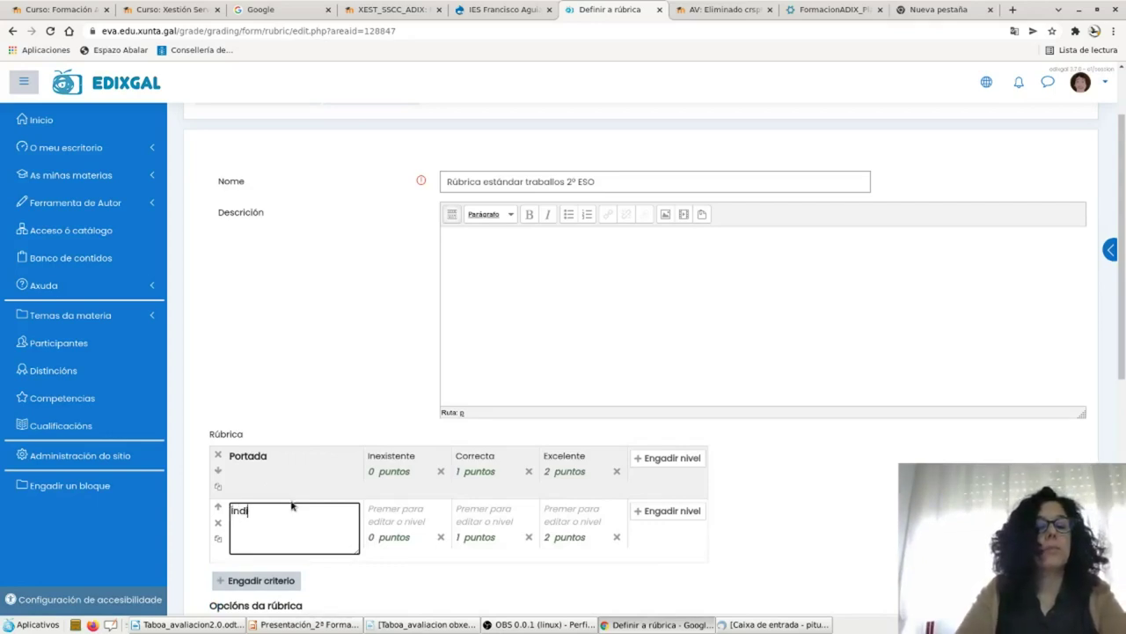
pyautogui.write('e')
pyautogui.press('BackSpace')
pyautogui.press('BackSpace')
pyautogui.write('ce')
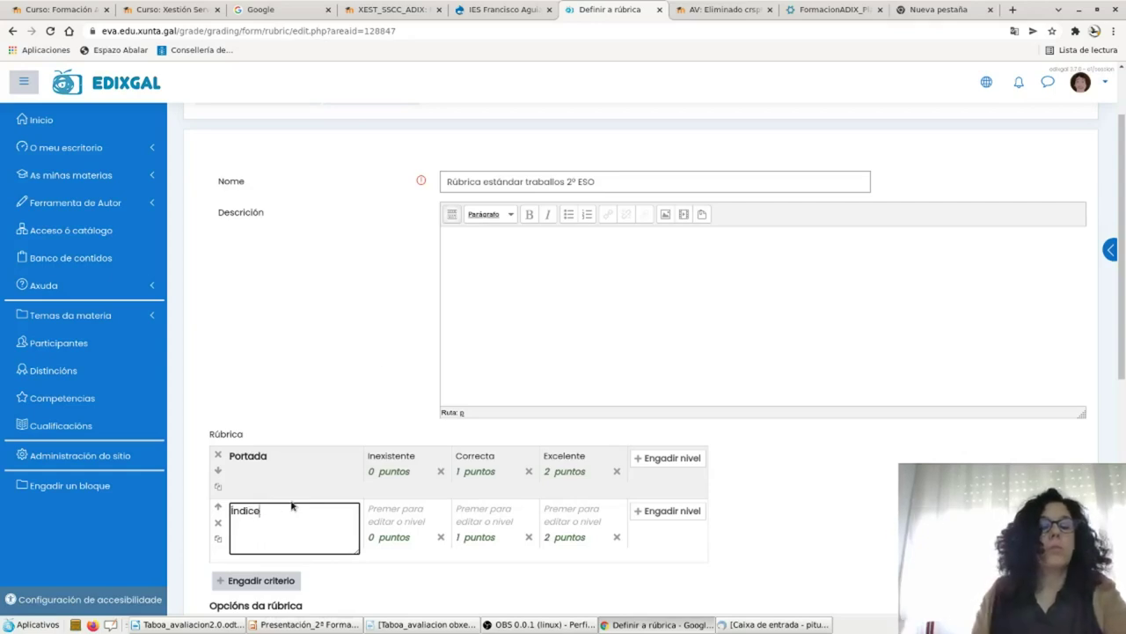
# Define the Índice levels as Inexistente for 0 points, Con algunha deficiencia for 1 point and Correcto for 2 points.
pyautogui.click(386, 508)
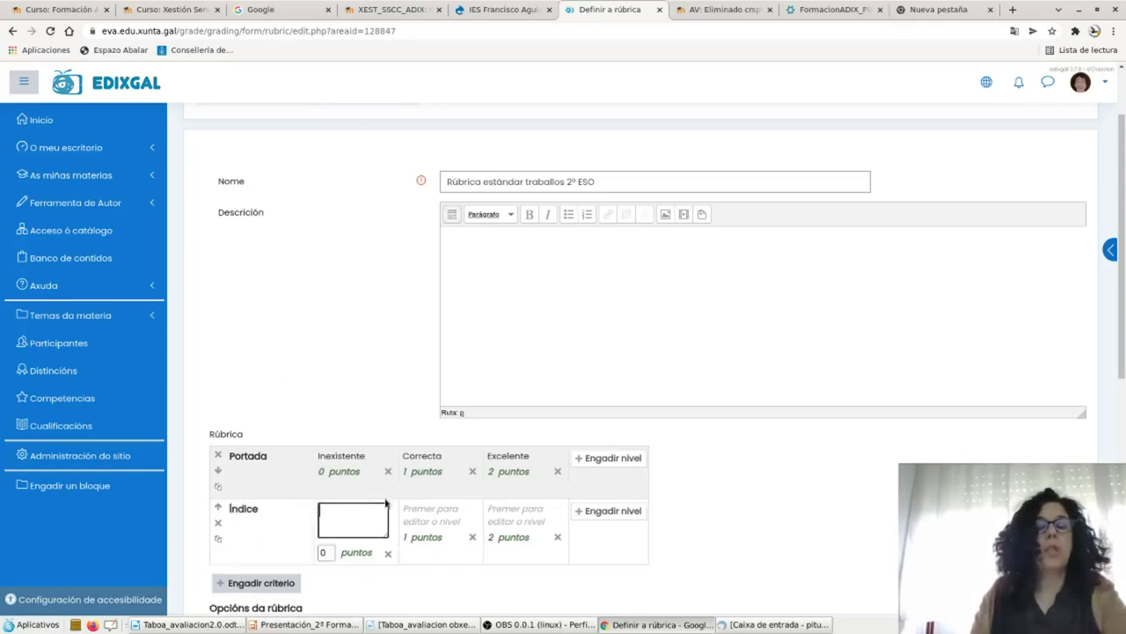
pyautogui.write('Inexistente')
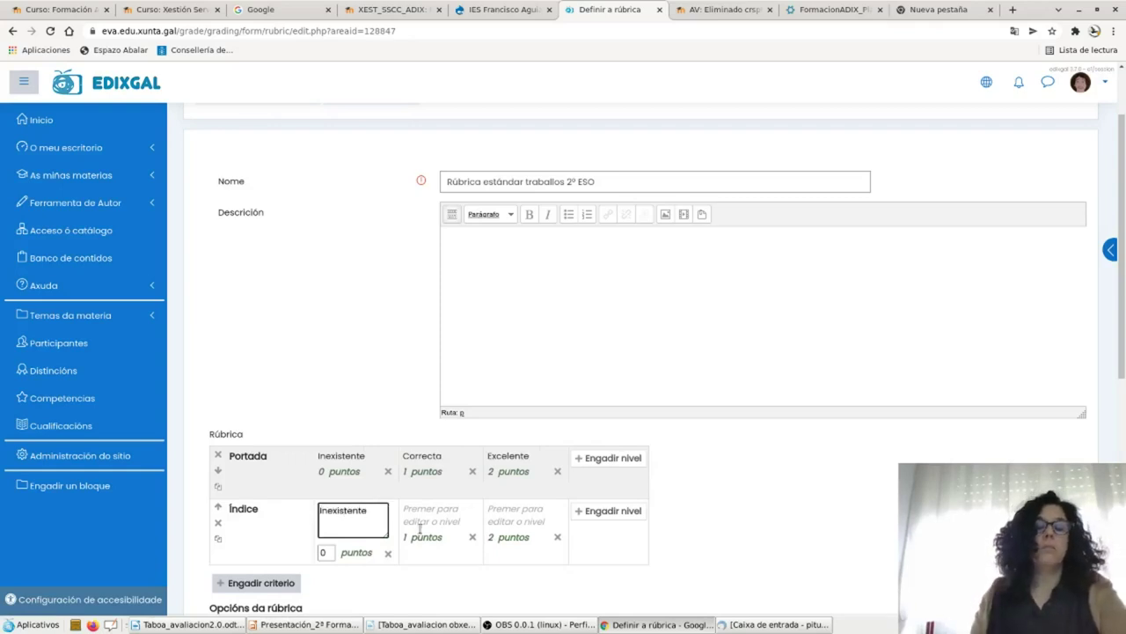
pyautogui.click(419, 519)
pyautogui.write('Co')
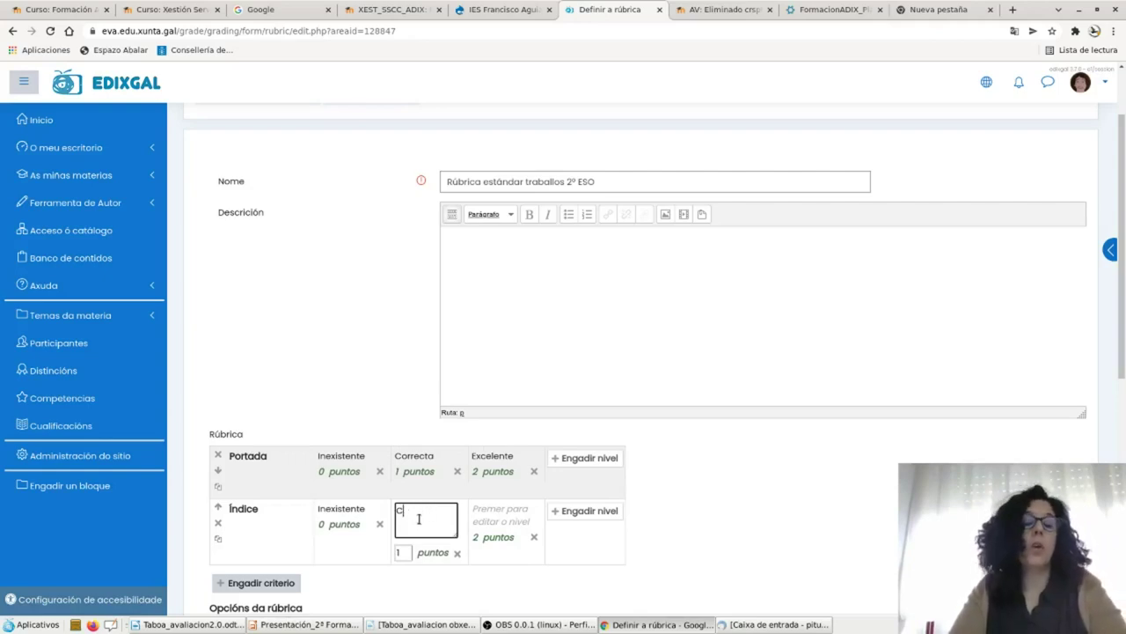
pyautogui.write('Con alg')
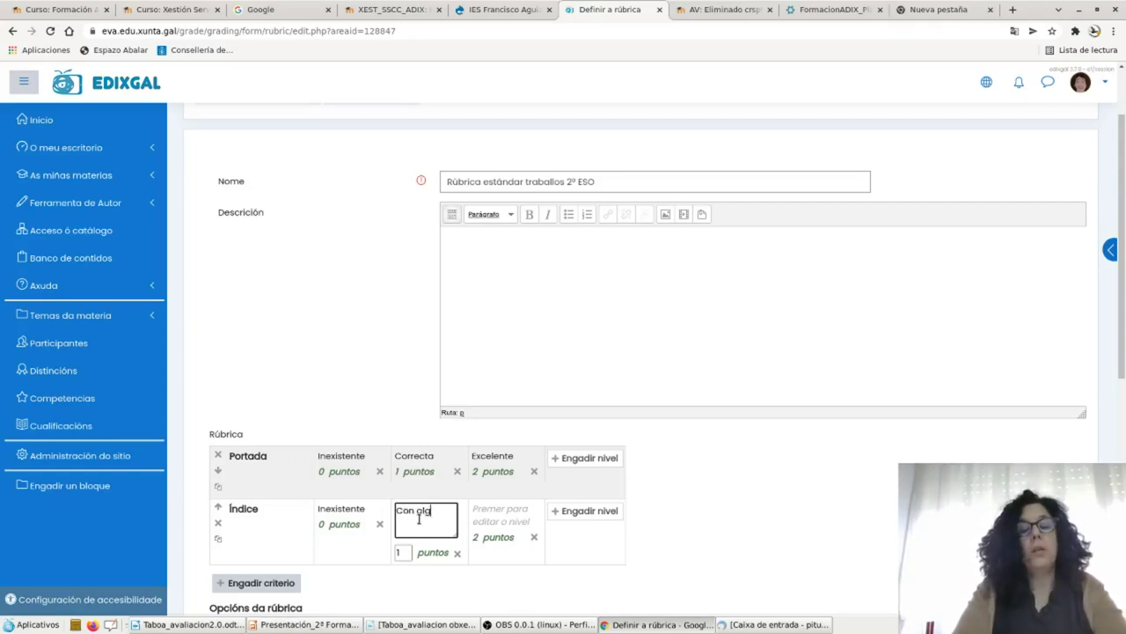
pyautogui.write('unha de')
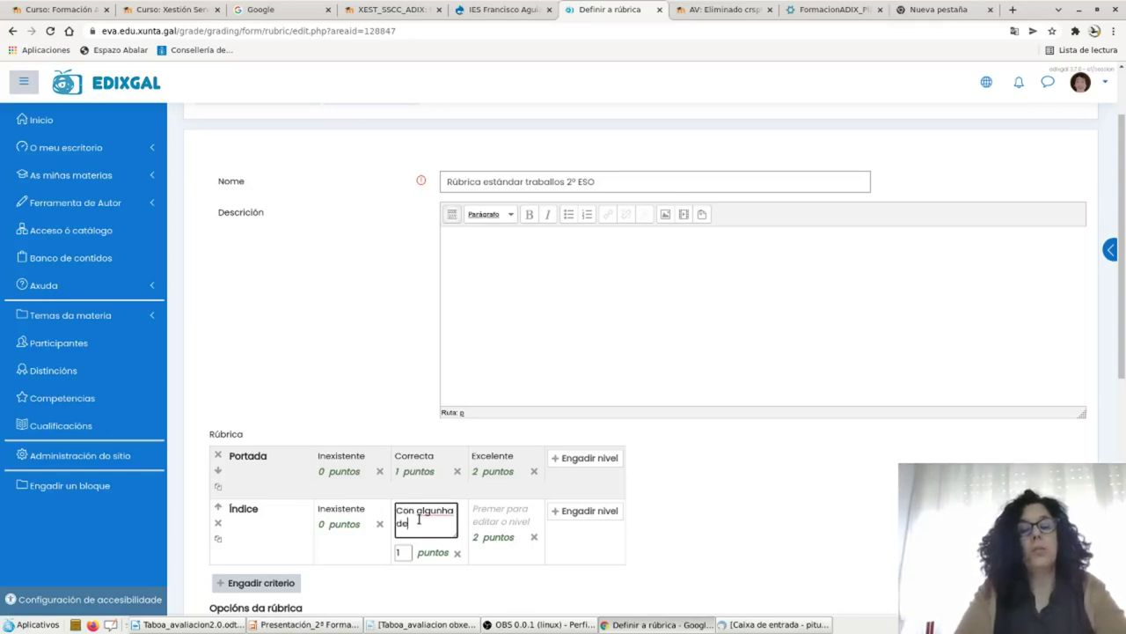
pyautogui.write('ficienci')
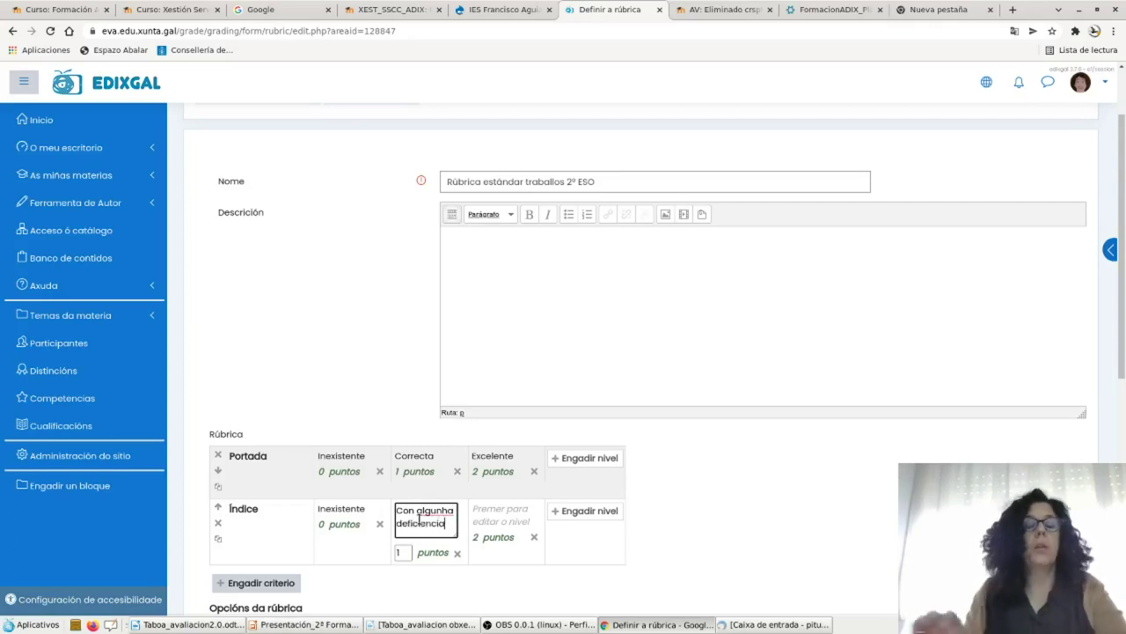
pyautogui.write('a')
pyautogui.click(498, 510)
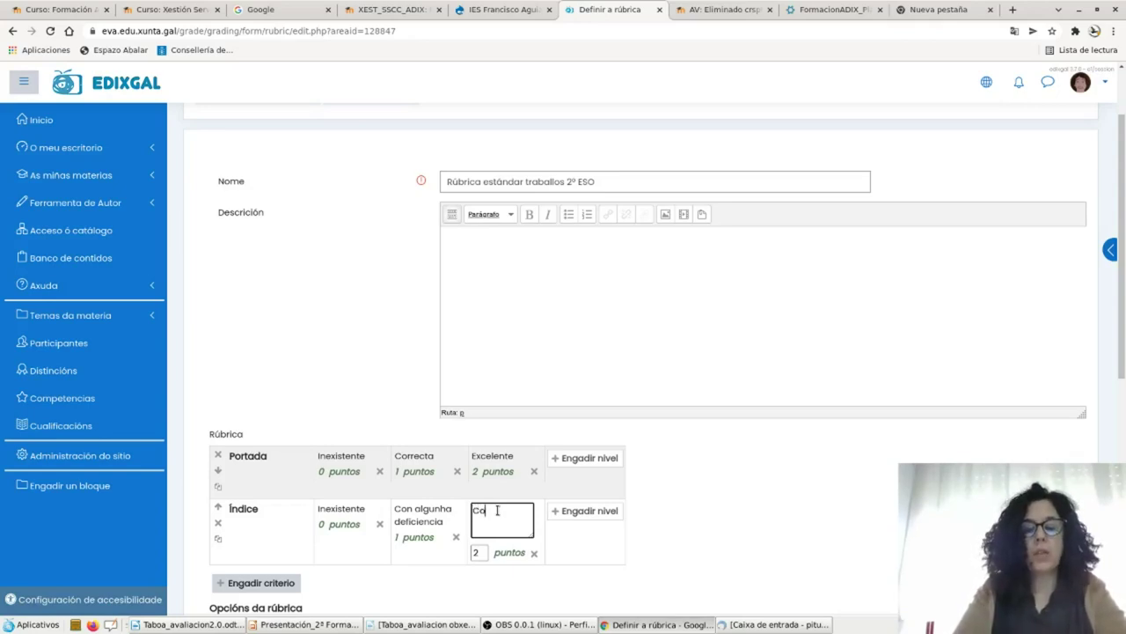
pyautogui.write('ecto')
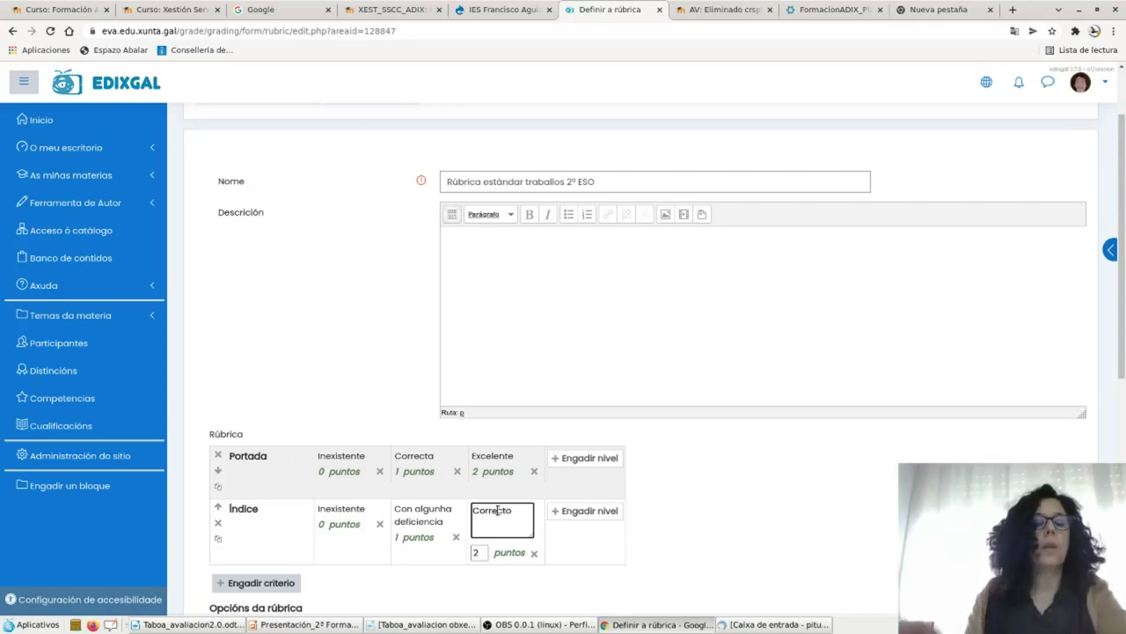
pyautogui.click(695, 508)
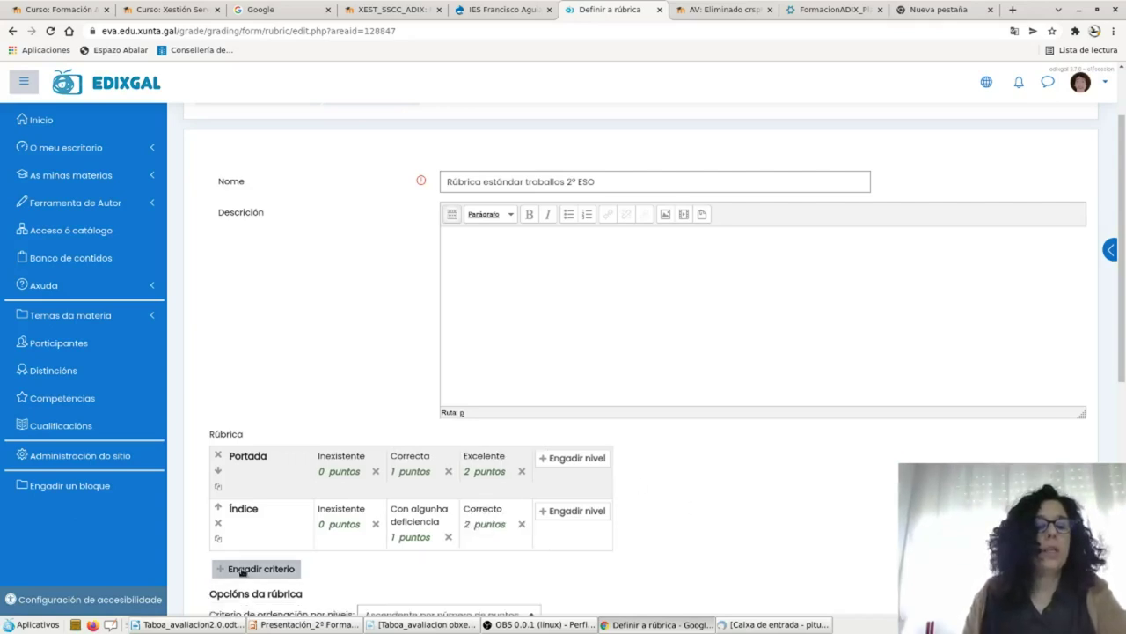
# Add a third criterion named "Número de páxina" to the rubric.
pyautogui.click(242, 570)
pyautogui.scroll(-3, 255, 546)
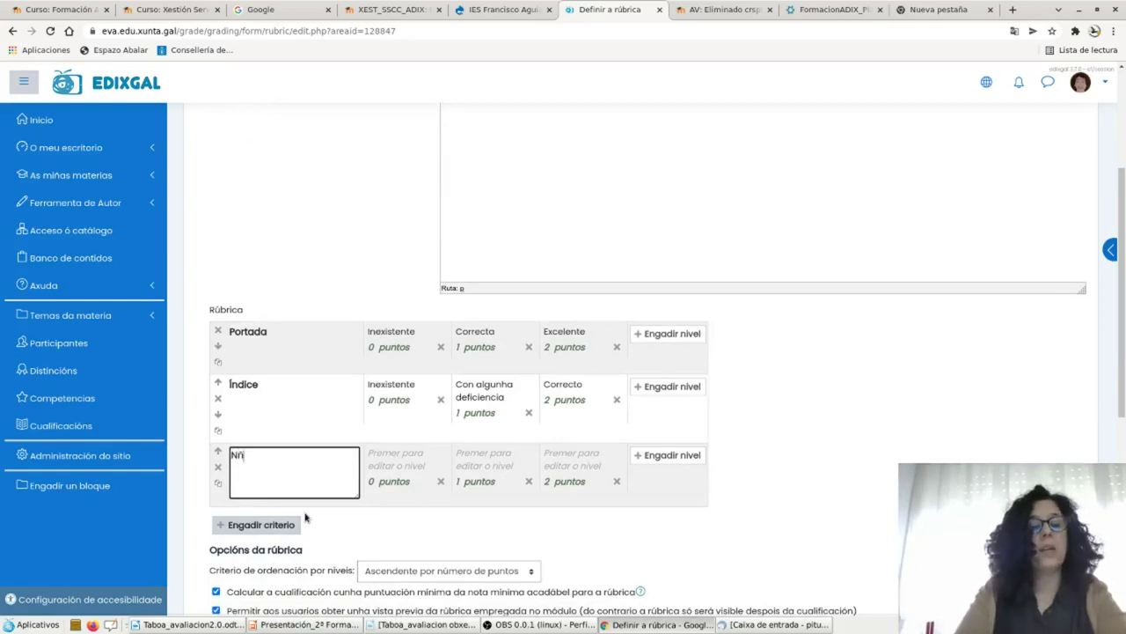
pyautogui.press('BackSpace')
pyautogui.press('BackSpace')
pyautogui.write('Núm')
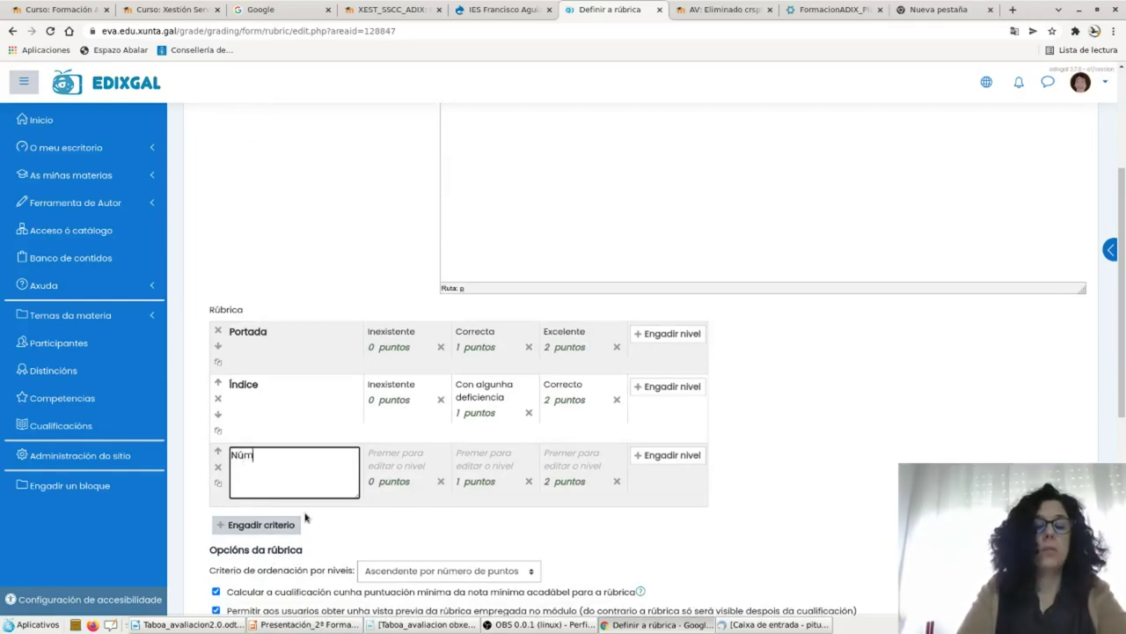
pyautogui.write('ero de páxina')
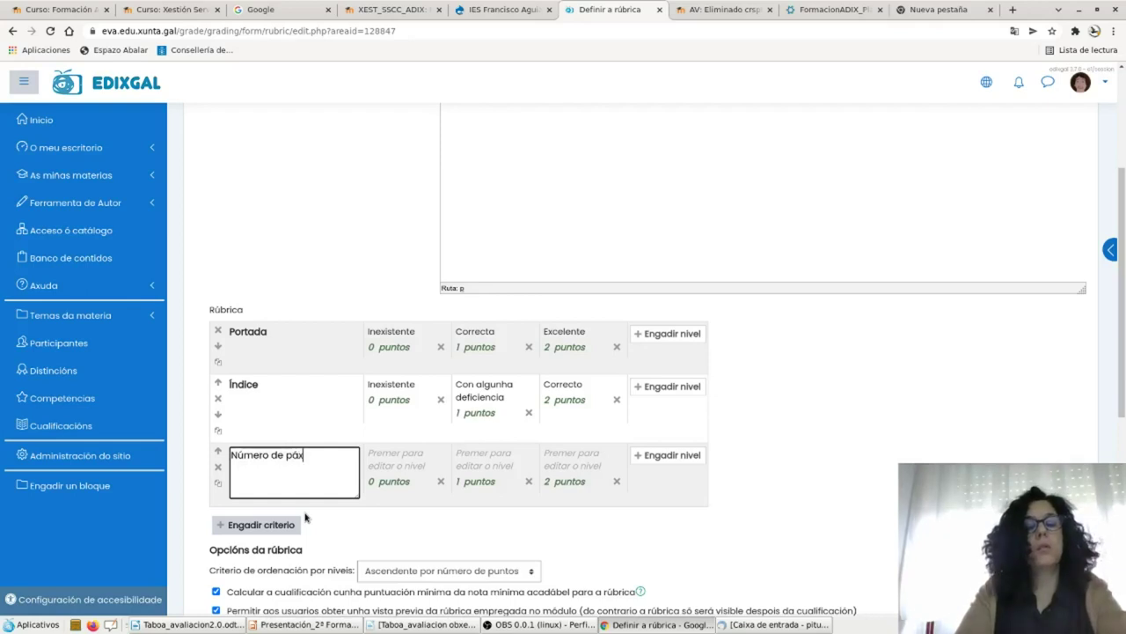
# Set the Número de páxina levels to Inexistente for 0 points and Correcto for 1 point, and delete its 2-point level.
pyautogui.click(379, 464)
pyautogui.write('Inexistente')
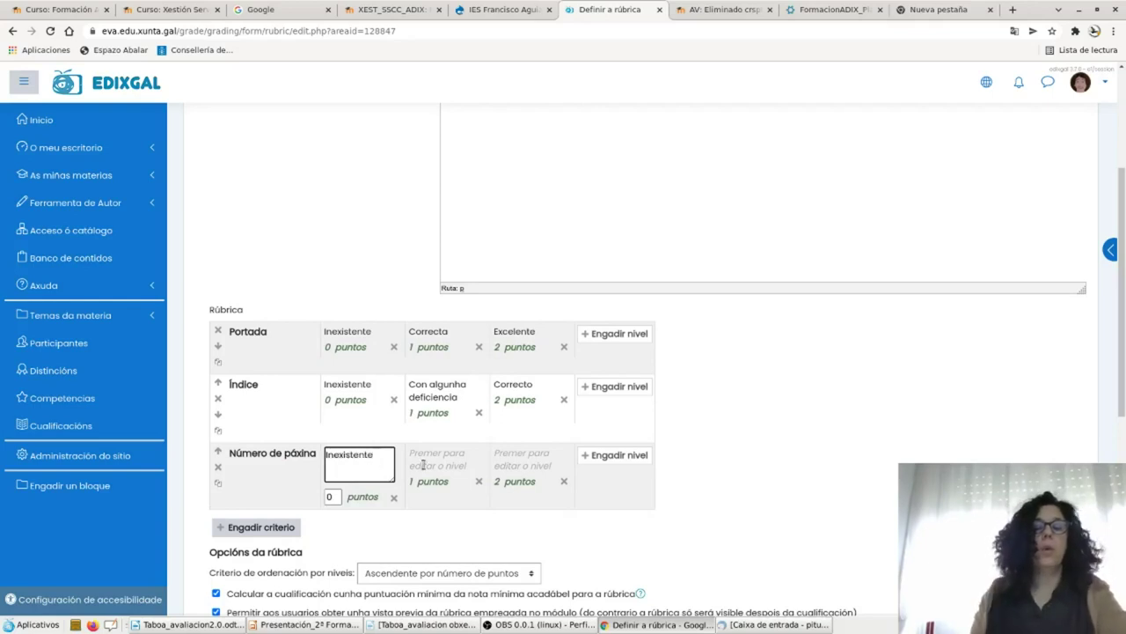
pyautogui.click(429, 458)
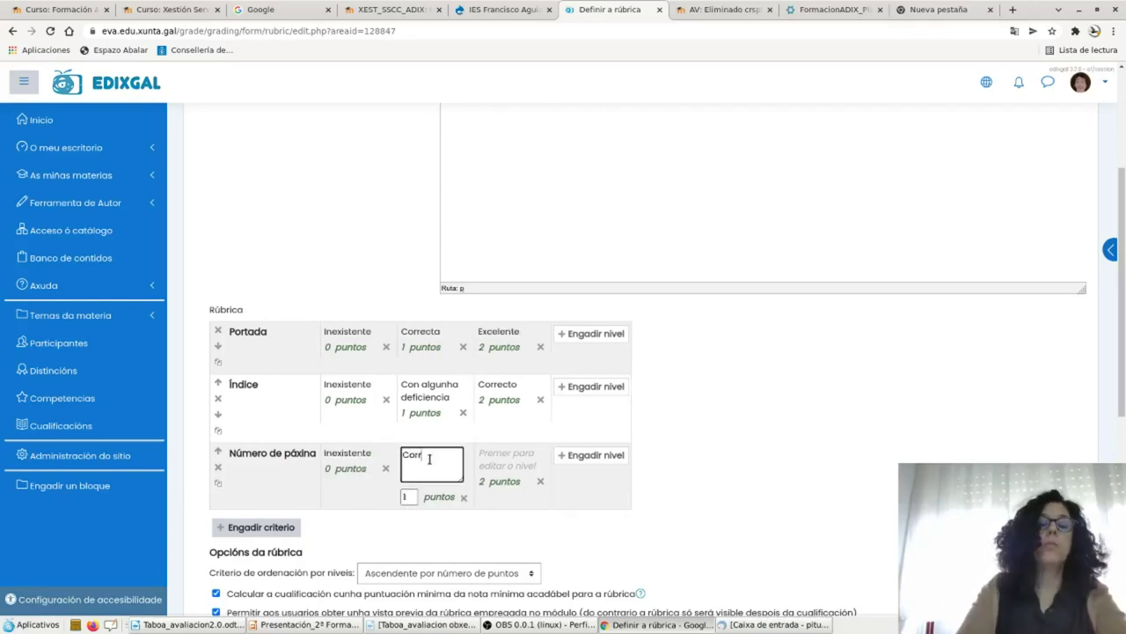
pyautogui.write('Correcto')
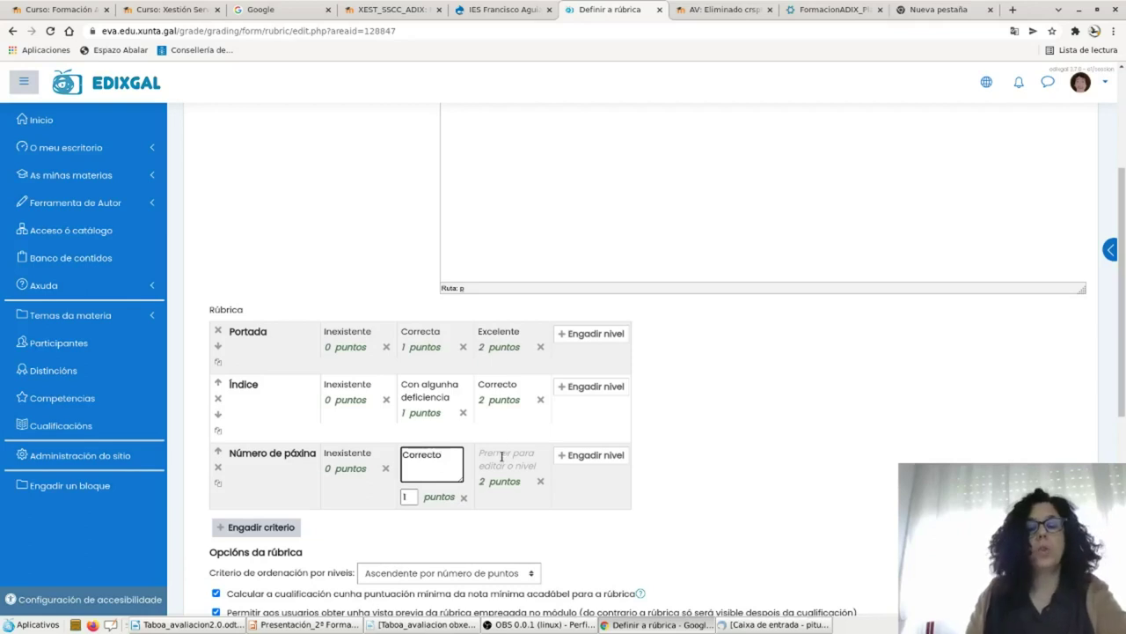
pyautogui.click(540, 482)
pyautogui.click(520, 405)
# Add a fourth criterion named "Bibliografía ou webgrafía" to the rubric.
pyautogui.scroll(-3, 519, 405)
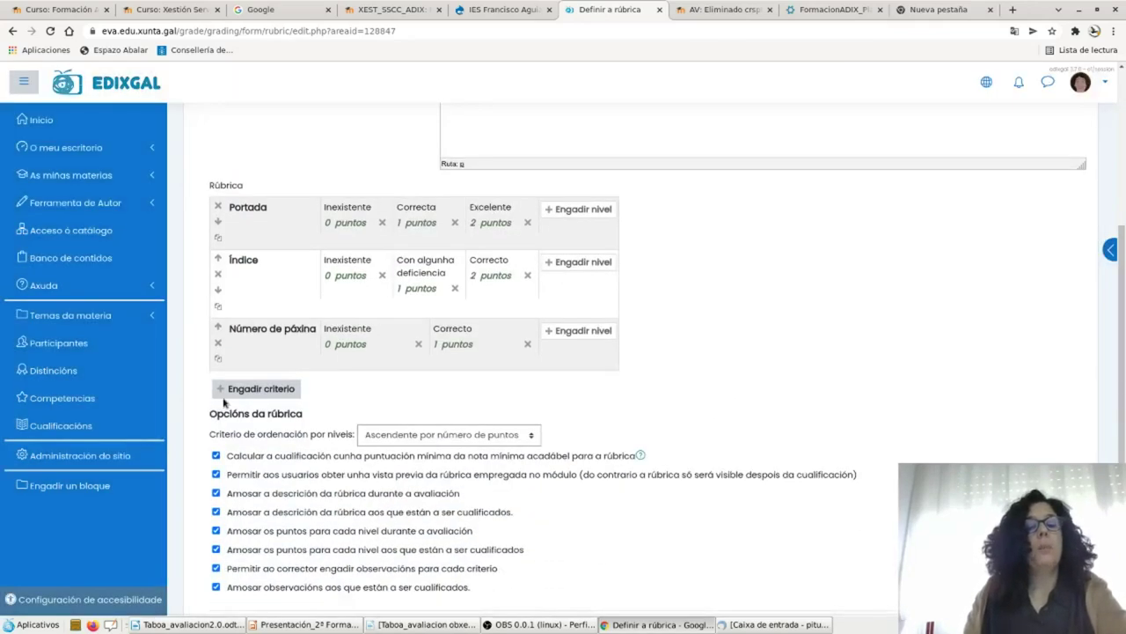
pyautogui.click(233, 389)
pyautogui.write('Biblio')
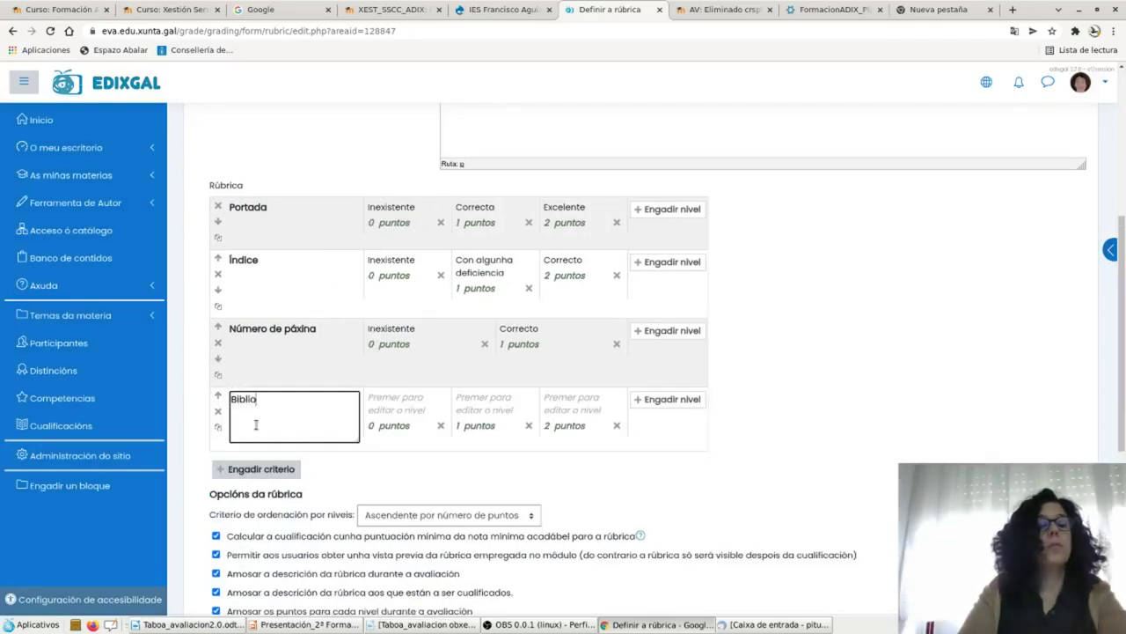
pyautogui.write('ghhrafia ou webgrafia')
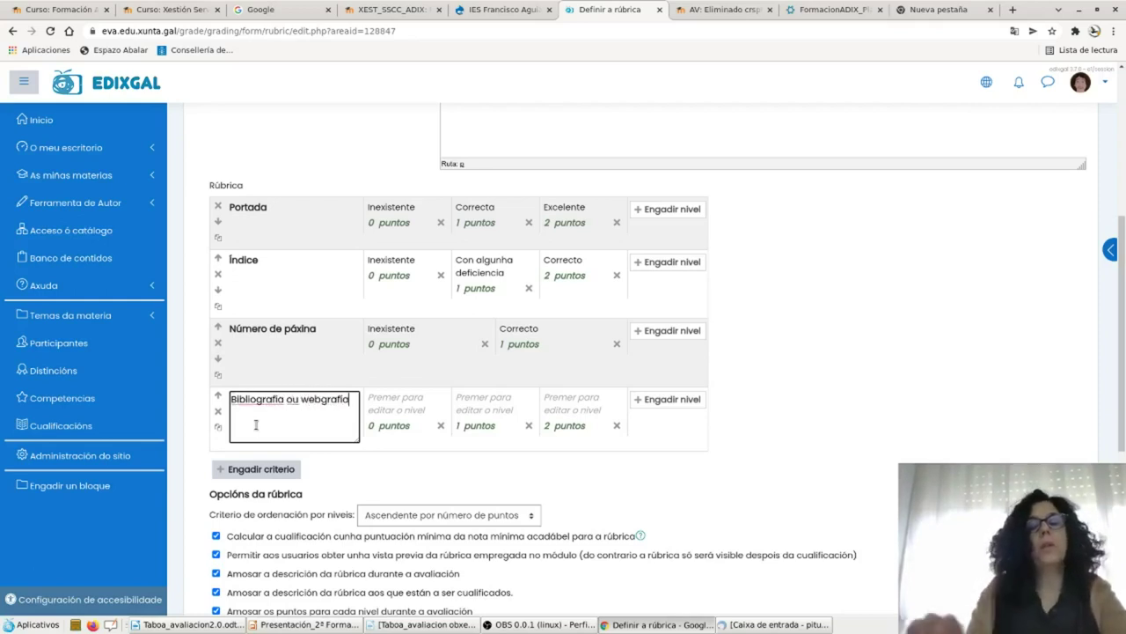
# Define the Bibliografía ou webgrafía levels as Inexistente for 0 points, Con algunha deficiencia for 1 point and Correcto for 2 points.
pyautogui.click(434, 405)
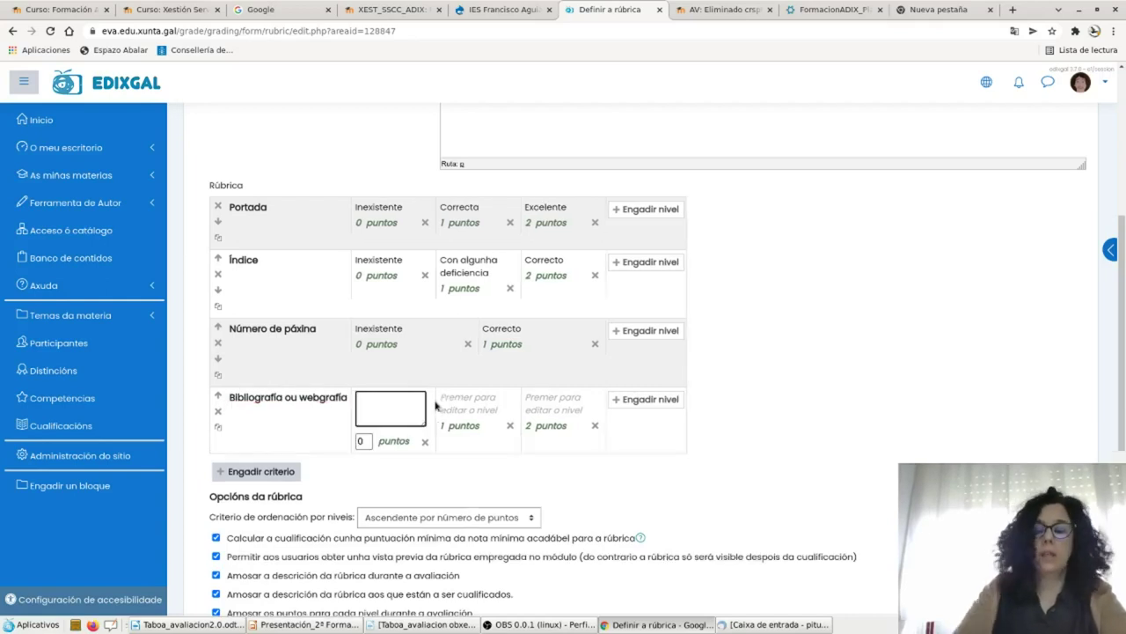
pyautogui.write('Inexistente')
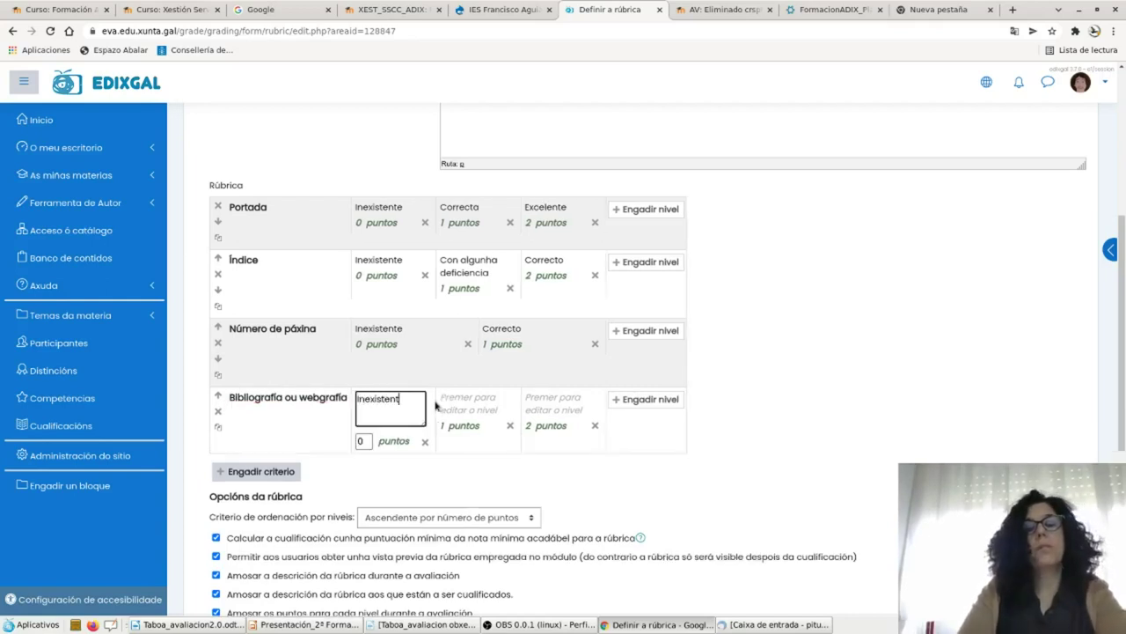
pyautogui.click(450, 411)
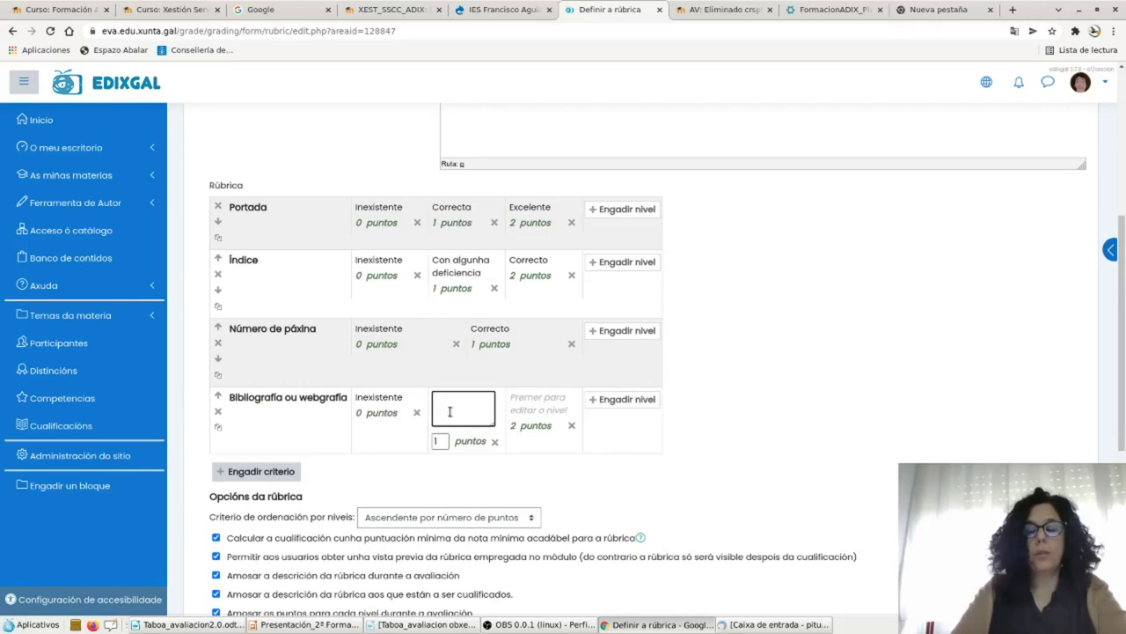
pyautogui.write('Con algunha deficienc')
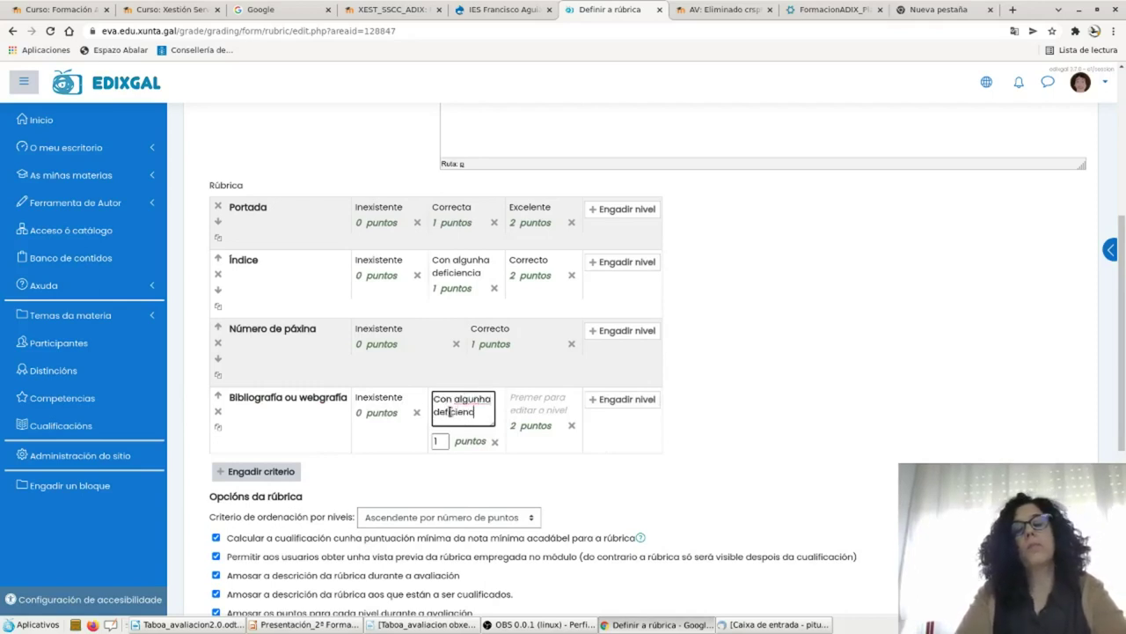
pyautogui.write('ia')
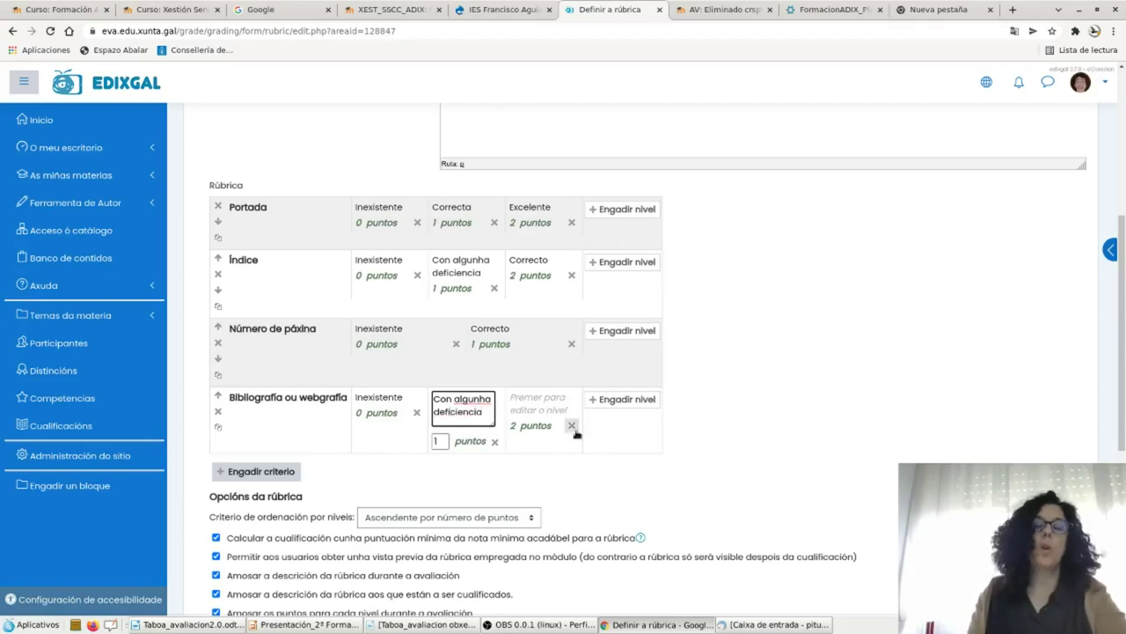
pyautogui.click(557, 410)
pyautogui.write('Correcto')
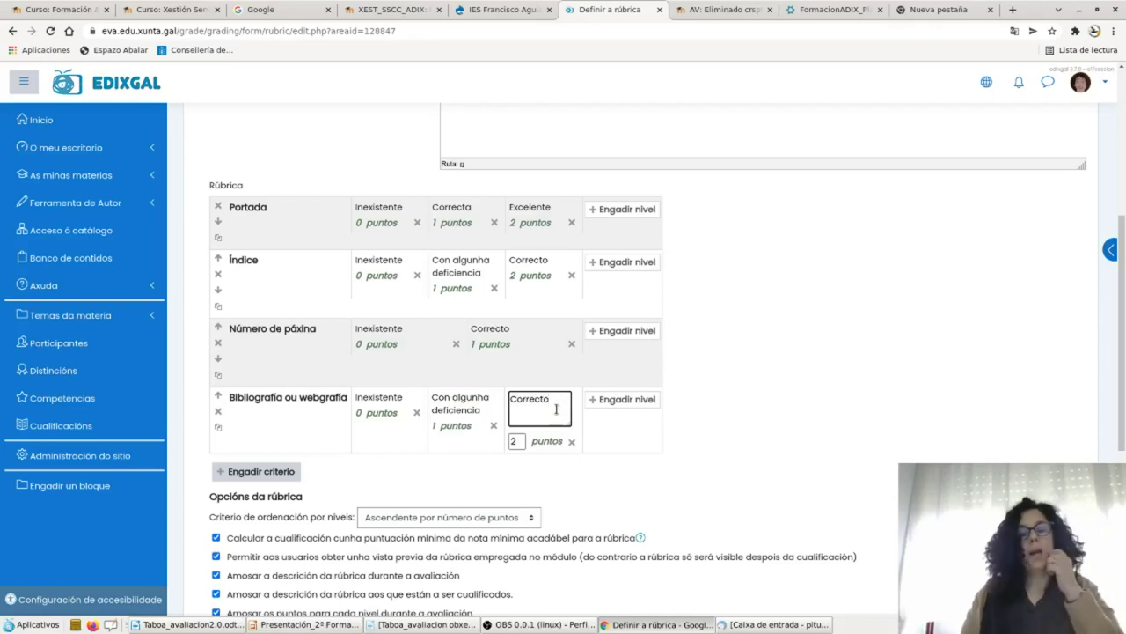
# Add a fifth criterion named "Contido (editables polo profesorado)" to the rubric.
pyautogui.click(294, 476)
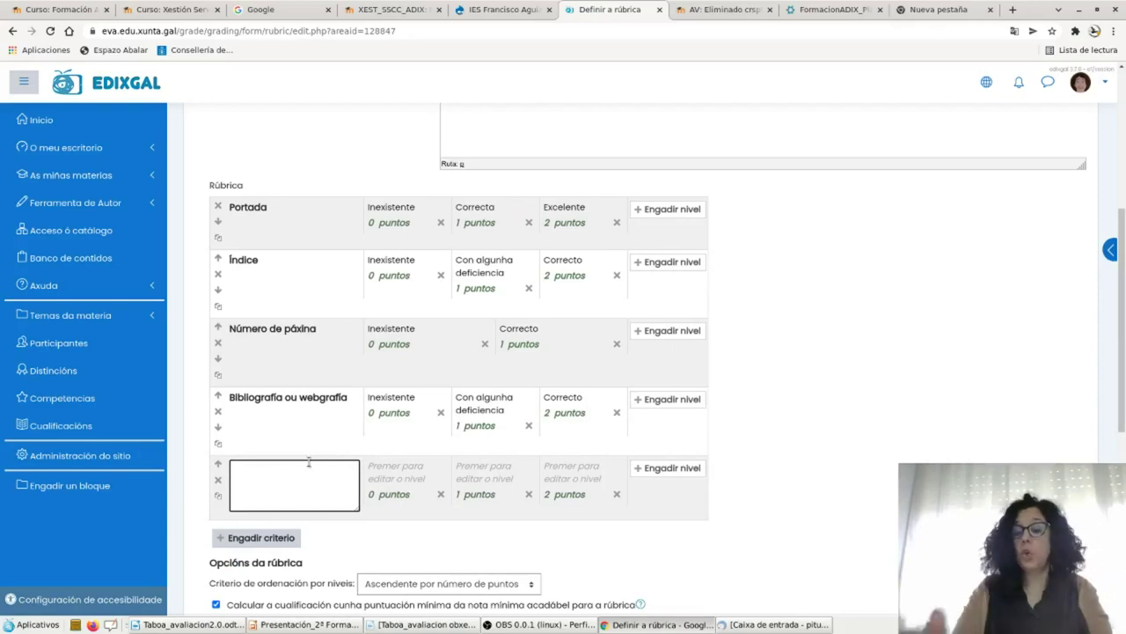
pyautogui.write('Contido')
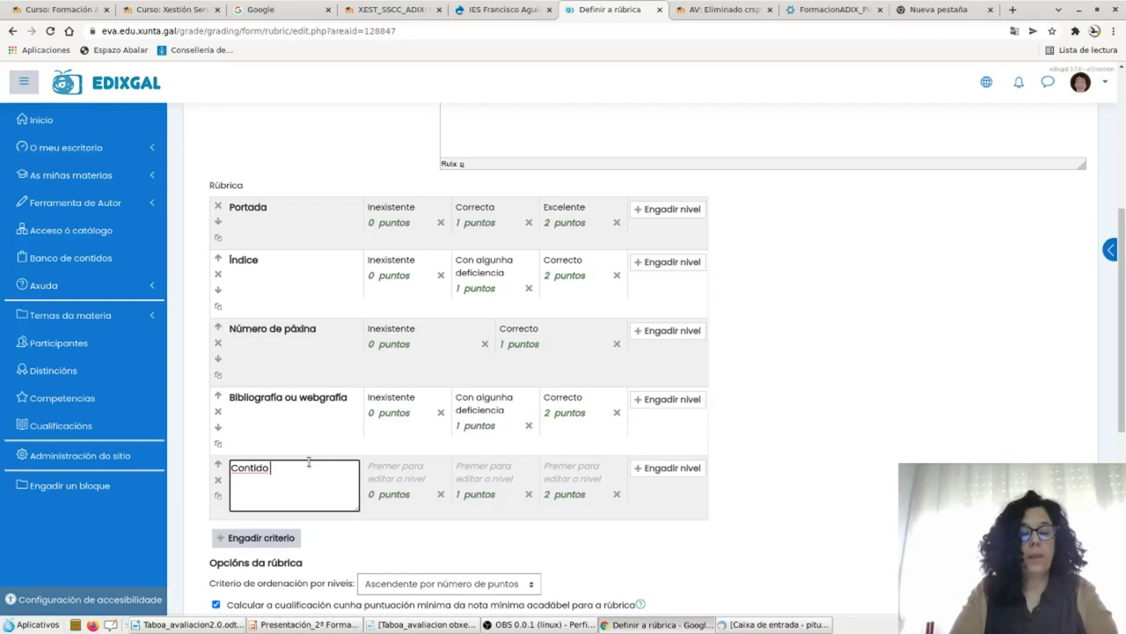
pyautogui.write(' (edi')
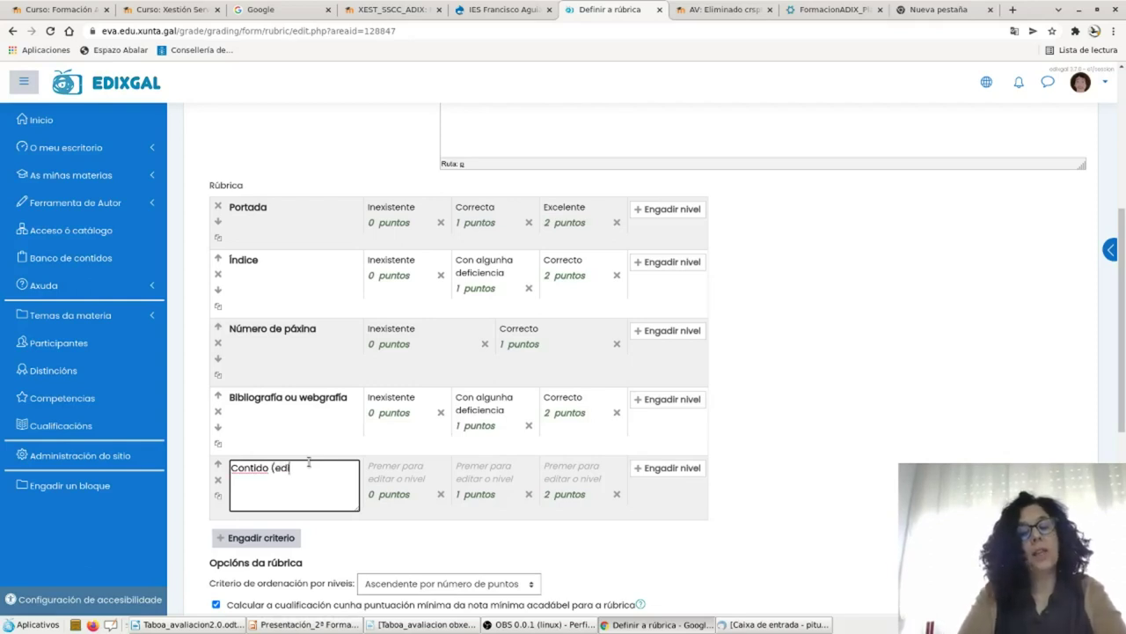
pyautogui.write('tables')
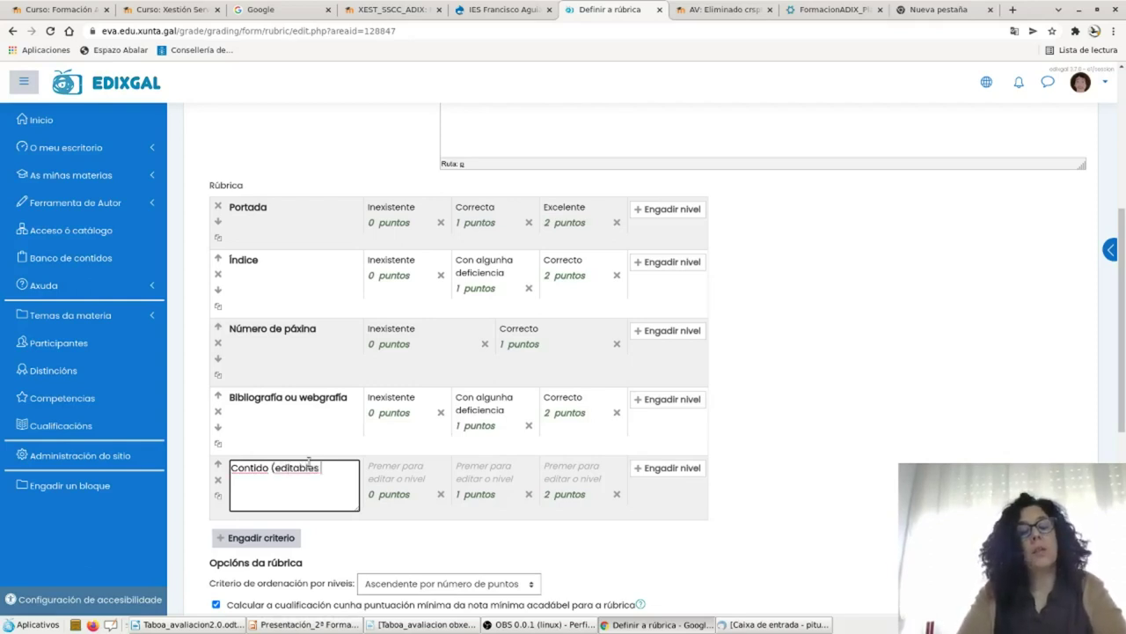
pyautogui.write(' polo profesorado)')
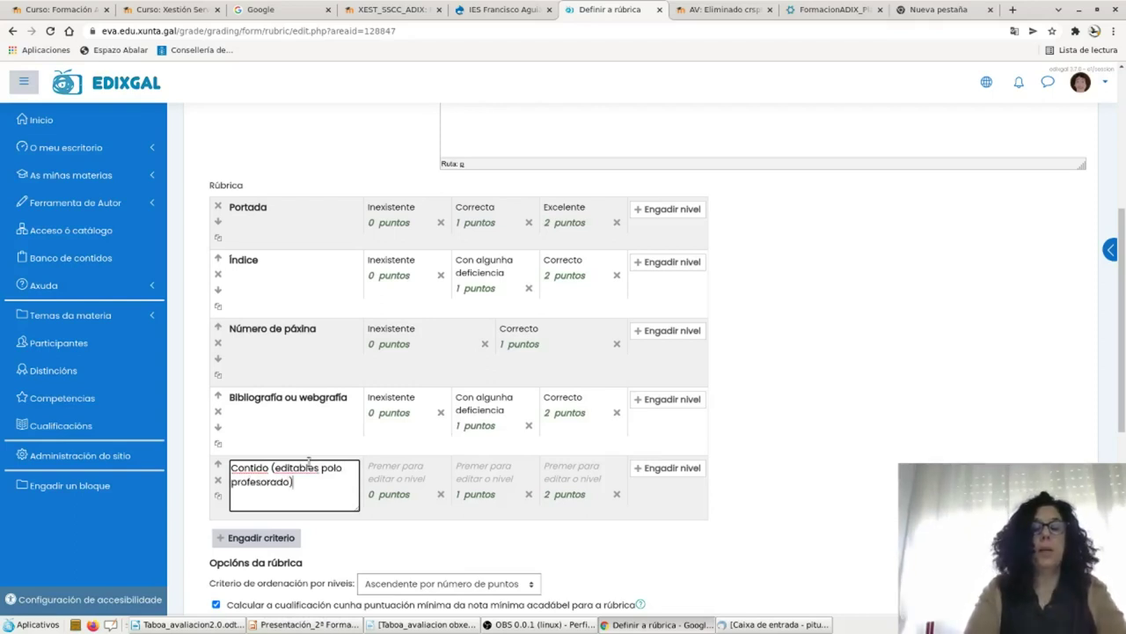
# Name the three existing levels of the Contido criterion Pobre, Suficiente and Correcto.
pyautogui.click(412, 482)
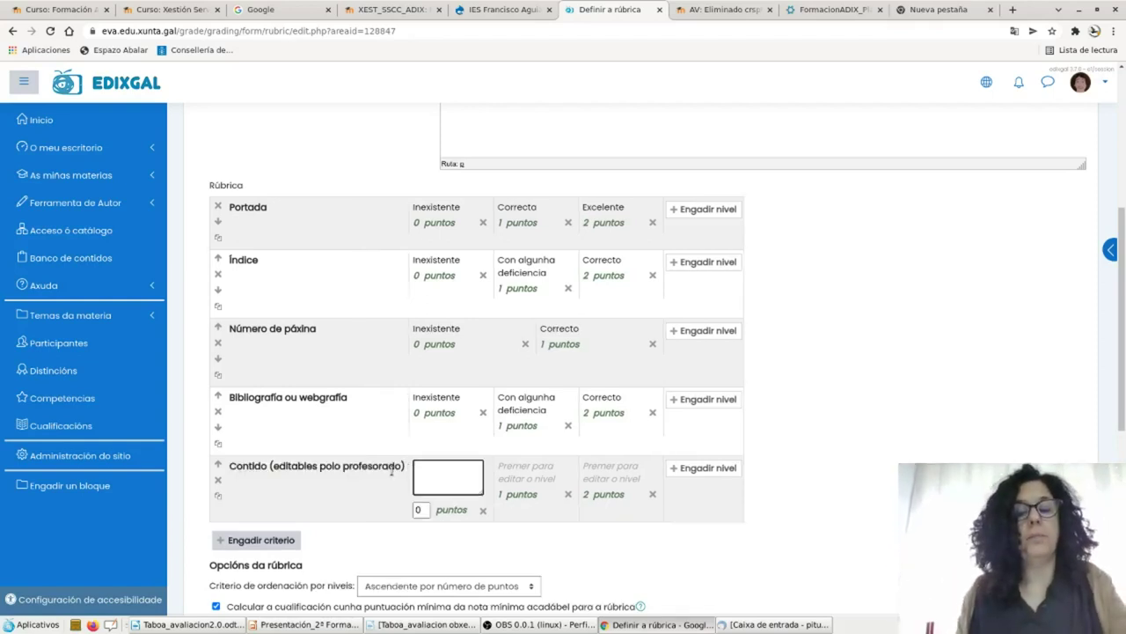
pyautogui.write('Pobre')
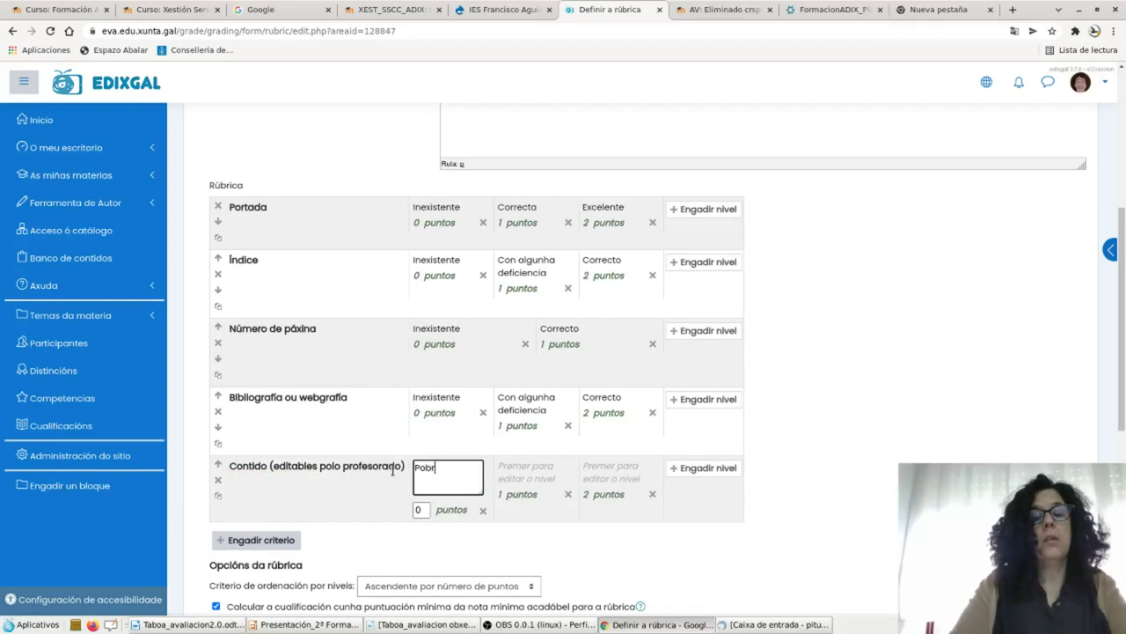
pyautogui.click(500, 473)
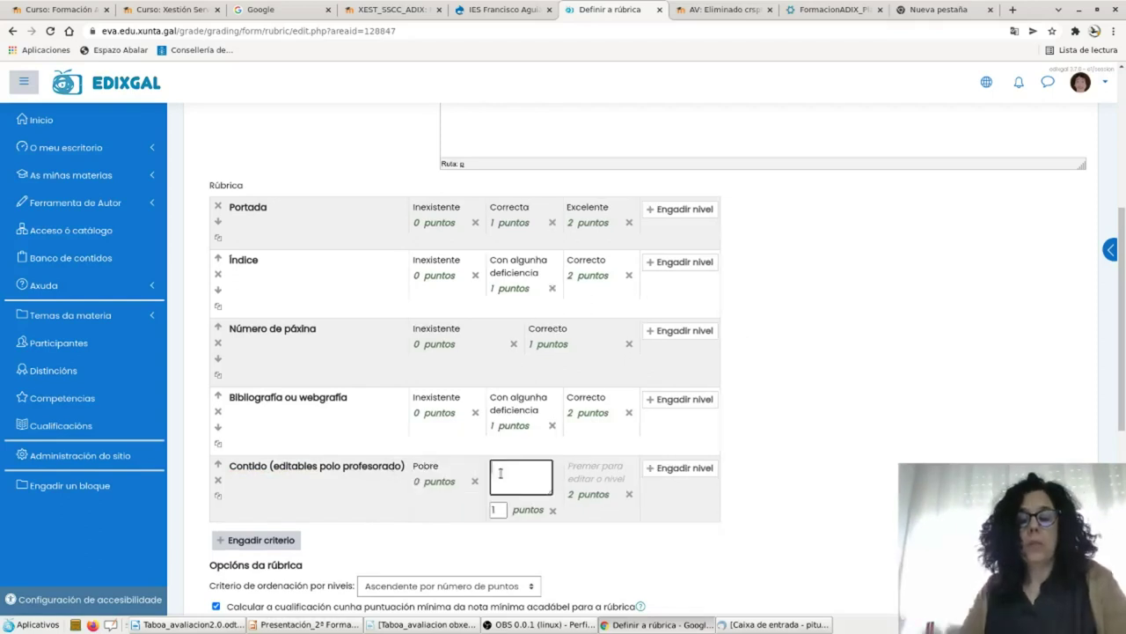
pyautogui.write('Suficiente')
pyautogui.click(591, 477)
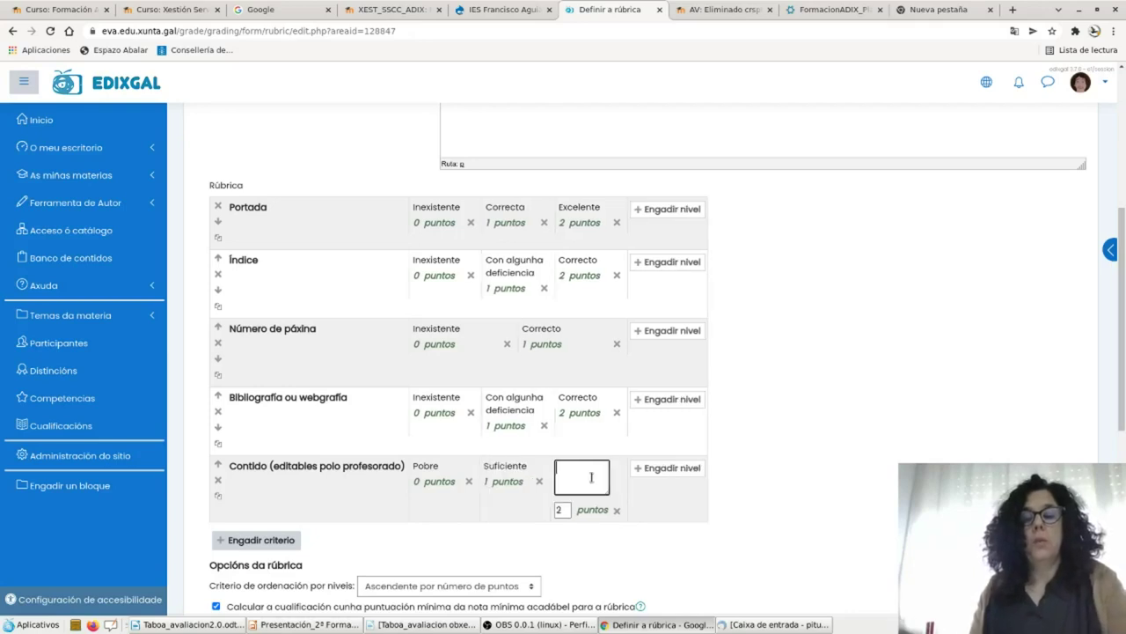
pyautogui.write('Correcto')
# Add two more levels to the Contido criterion, named "Moi bó" and "Excelente".
pyautogui.click(649, 470)
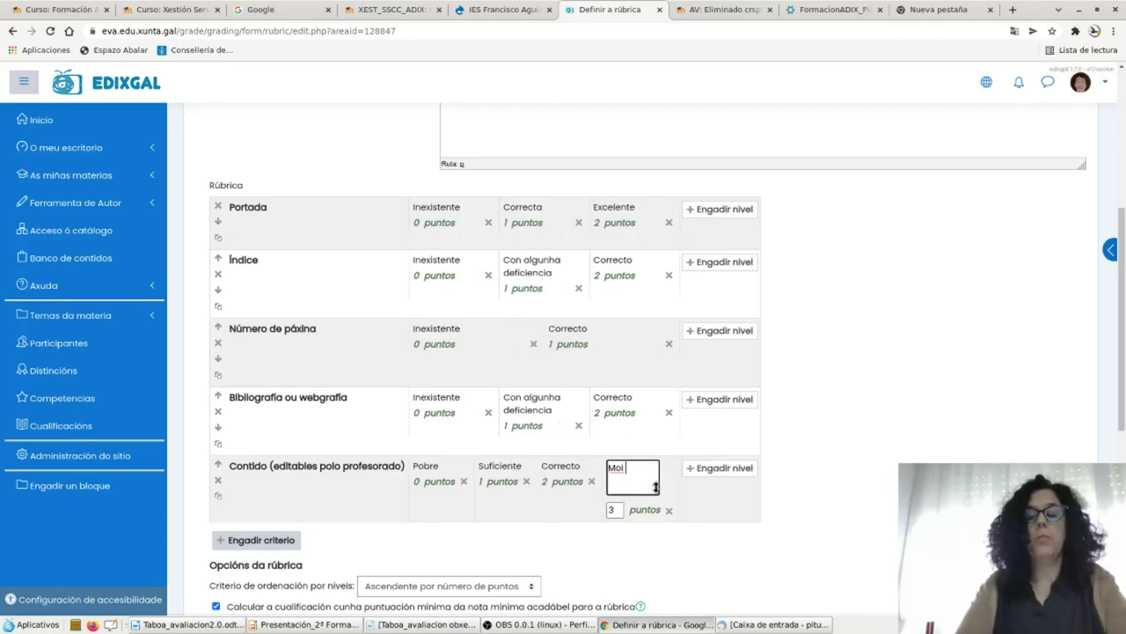
pyautogui.write('Moi bô')
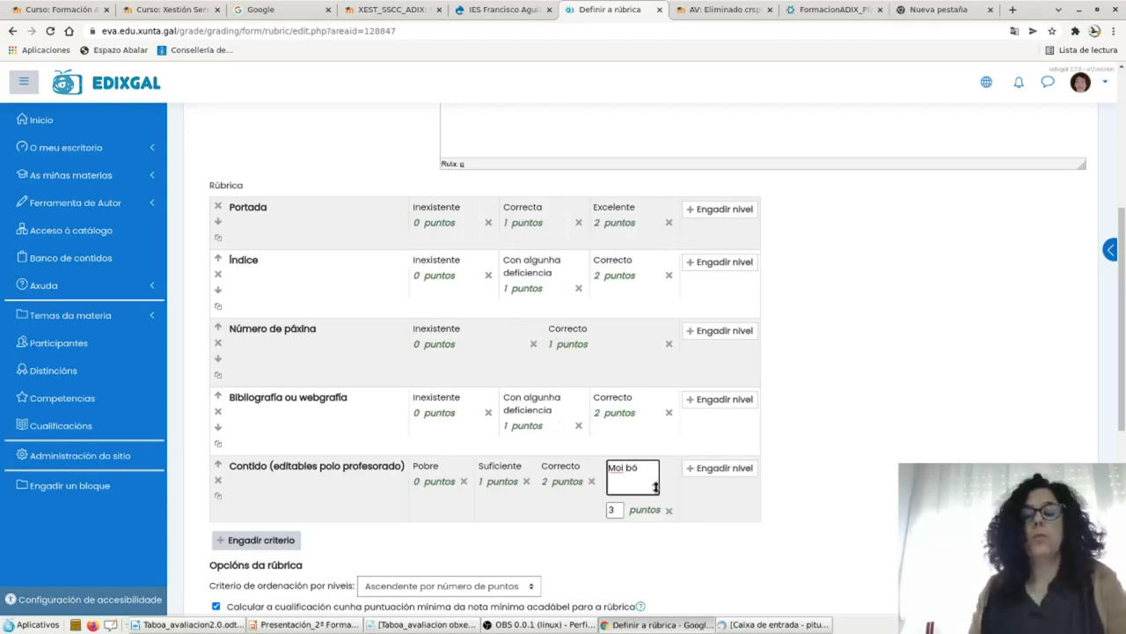
pyautogui.click(719, 467)
pyautogui.write('E')
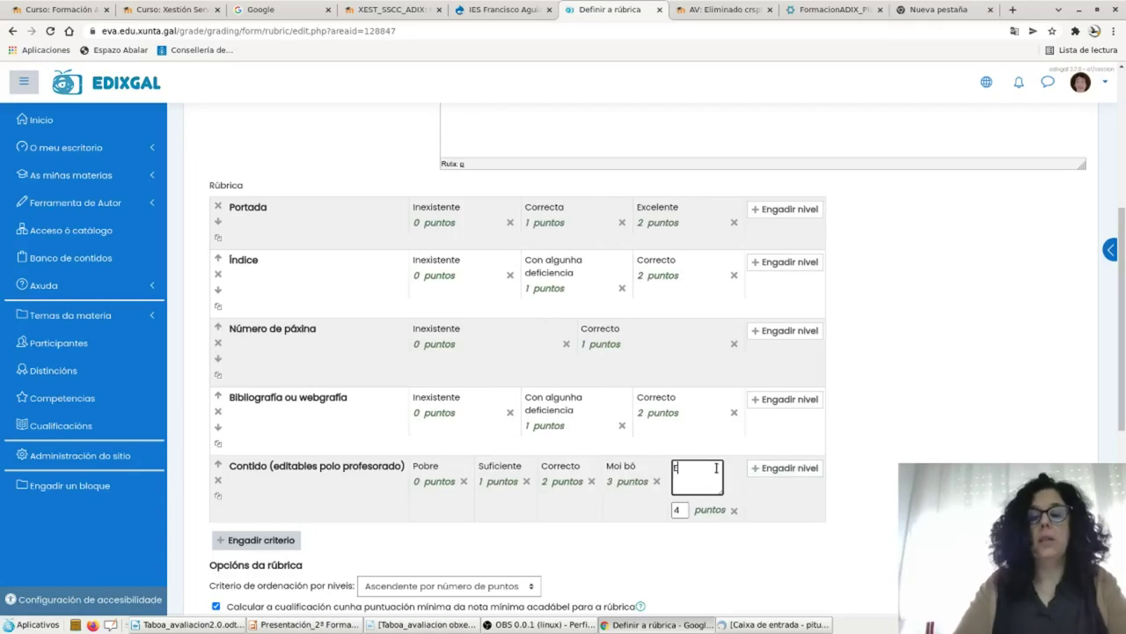
pyautogui.write('xcelente')
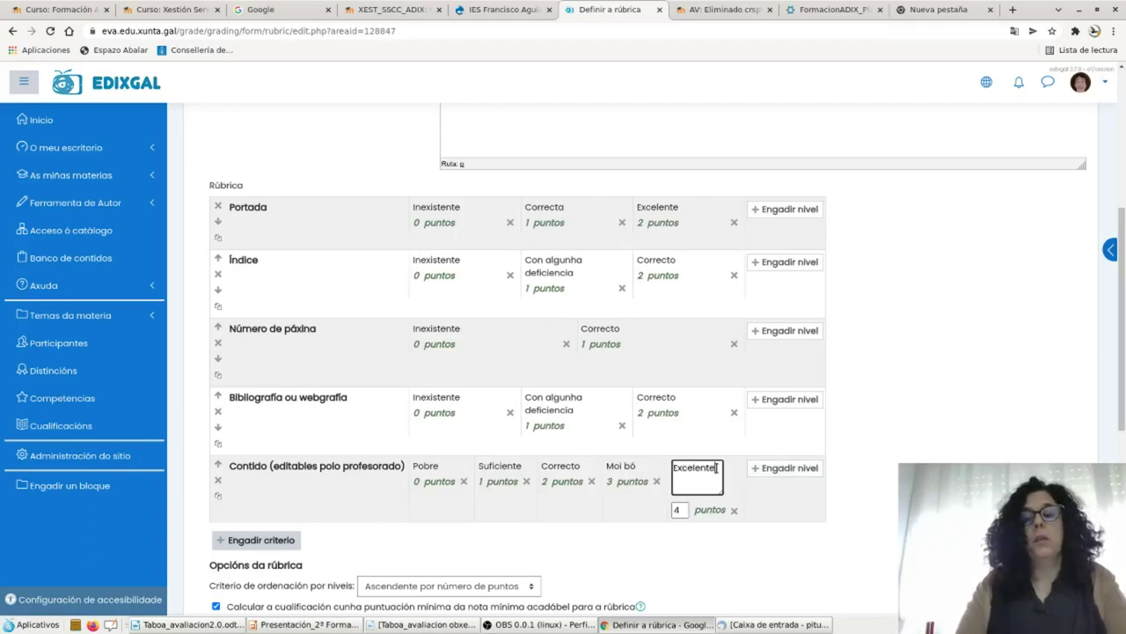
# Set the Contido level scores to 2 points for Pobre, 4 for Suficiente, 6 for Correcto, 8 for Moi bó and 10 for Excelente.
pyautogui.click(490, 482)
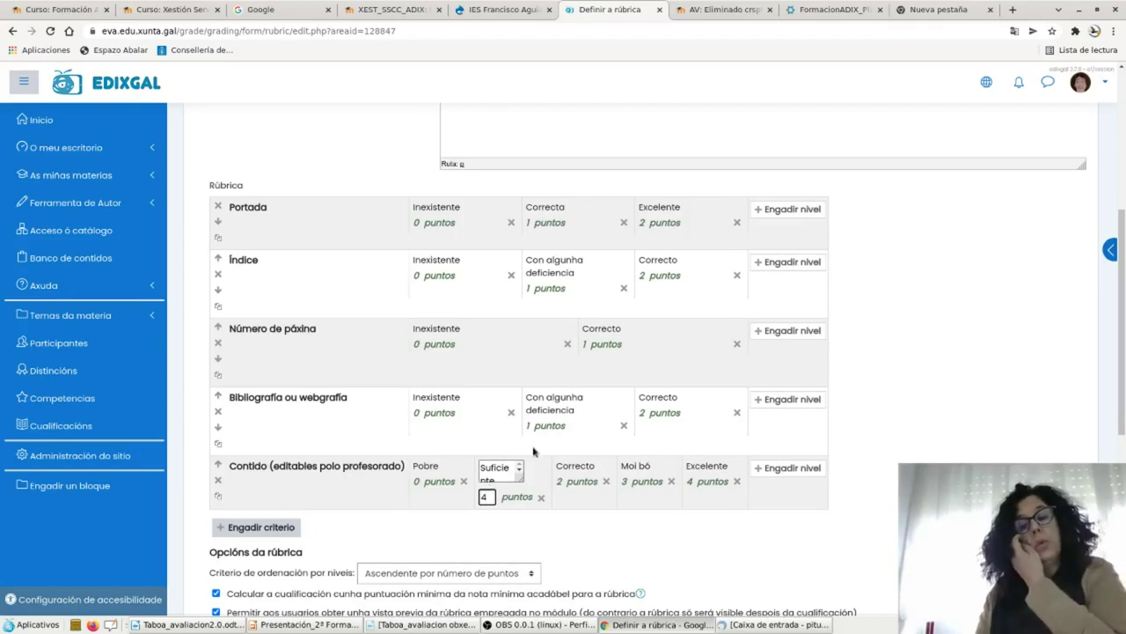
pyautogui.click(559, 488)
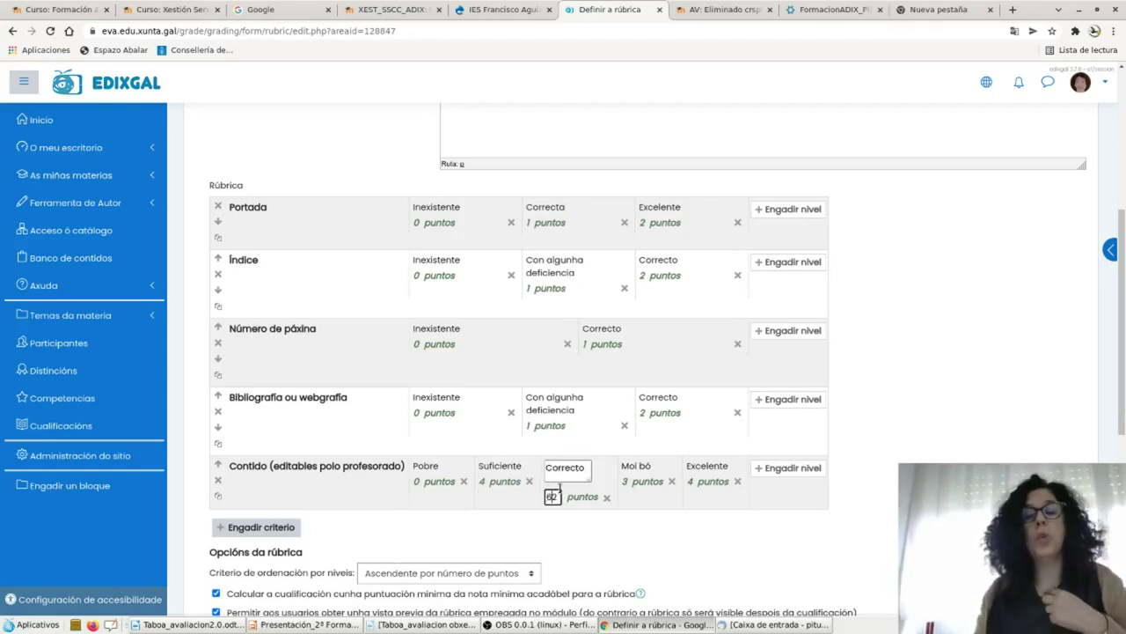
pyautogui.press('BackSpace')
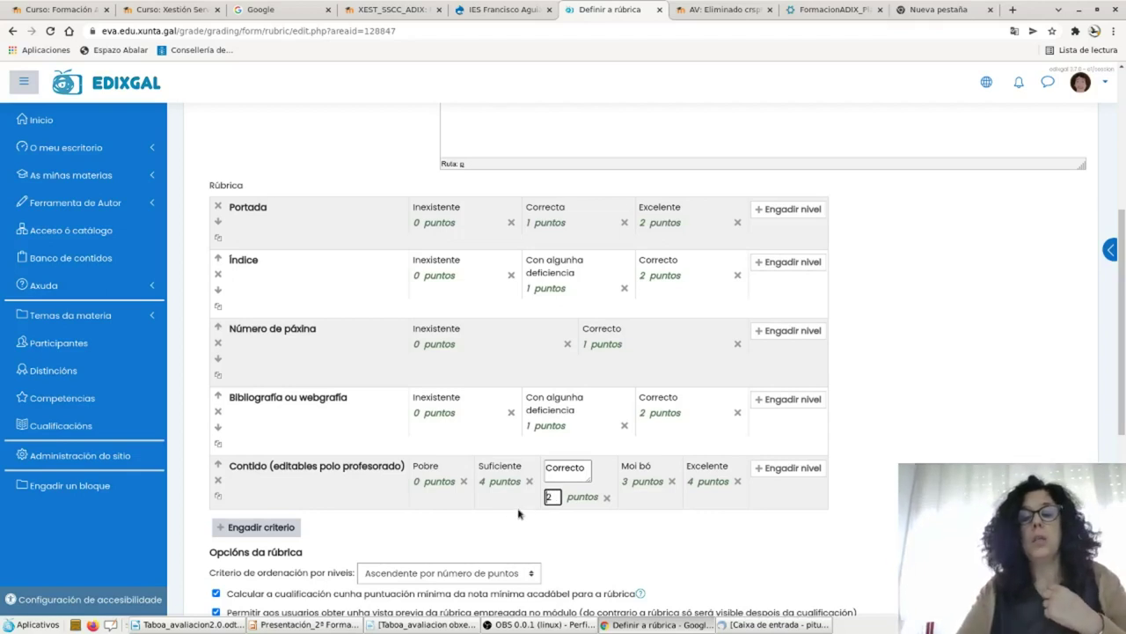
pyautogui.write('6')
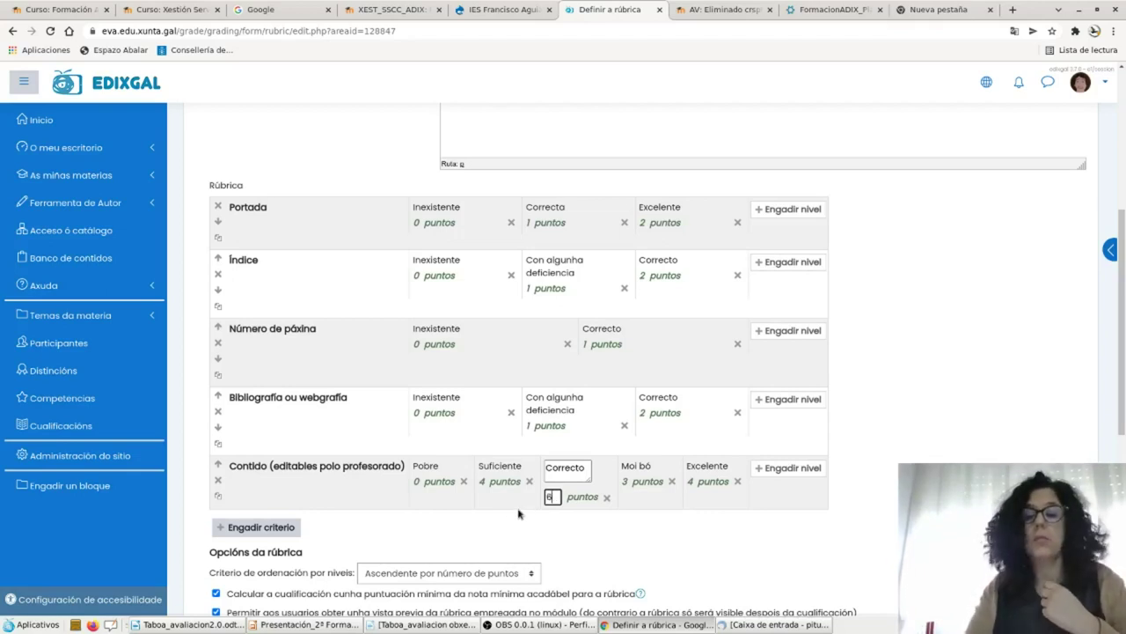
pyautogui.click(622, 482)
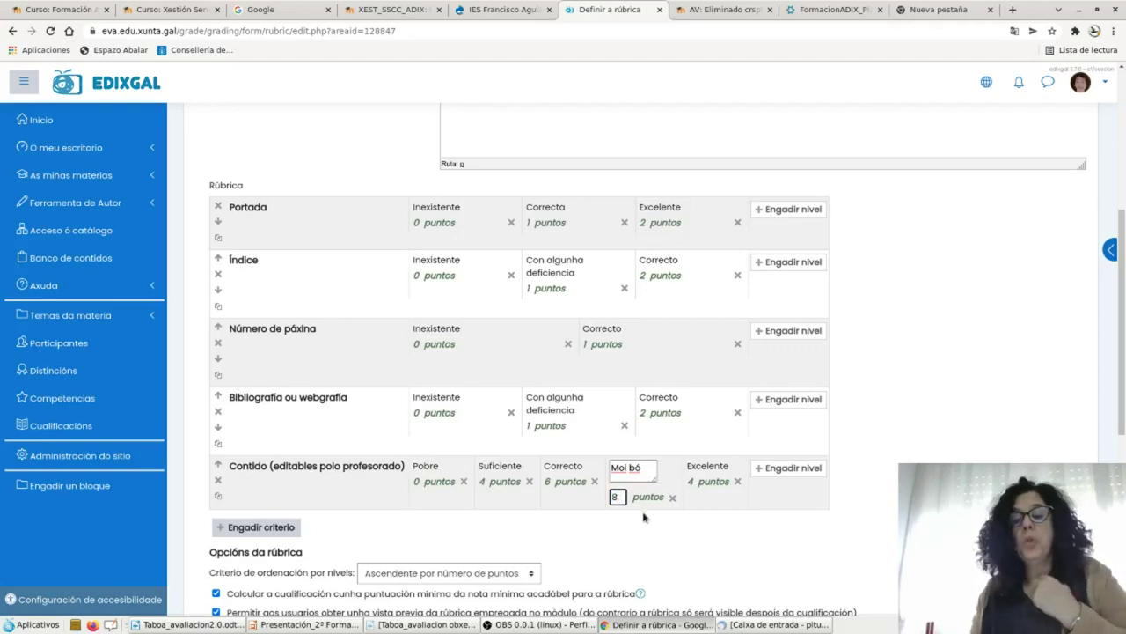
pyautogui.click(694, 482)
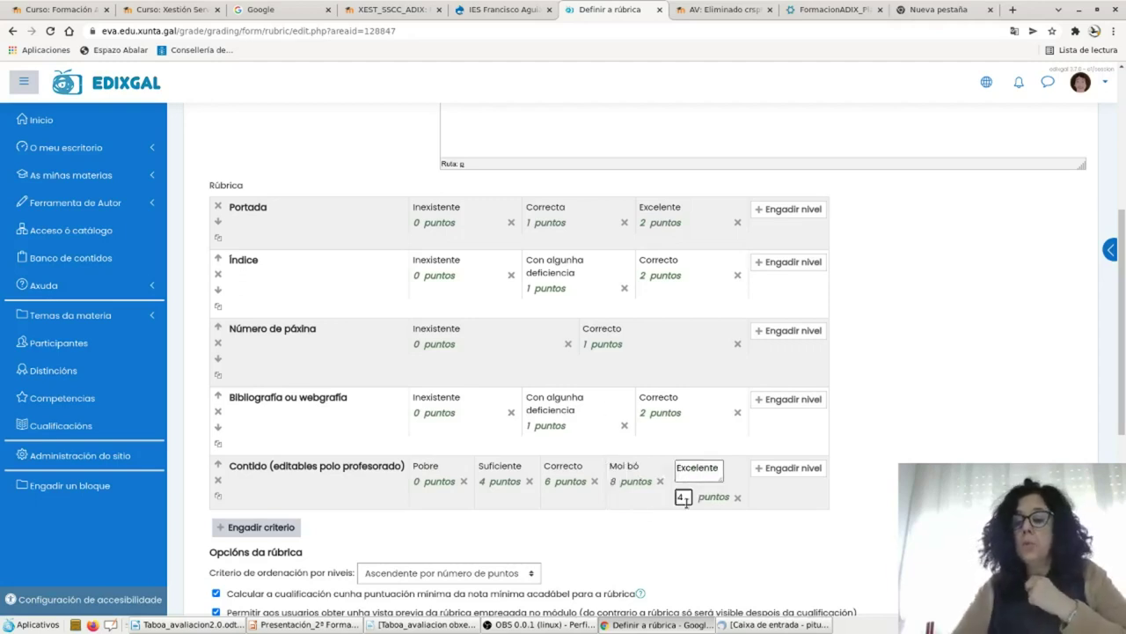
pyautogui.write('10')
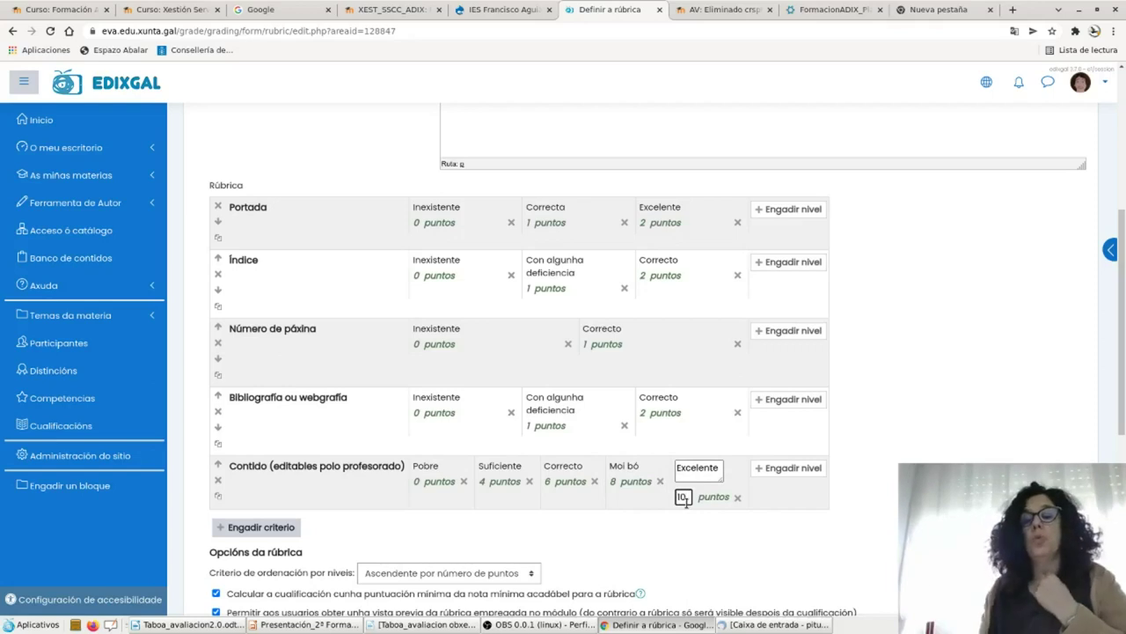
pyautogui.click(414, 481)
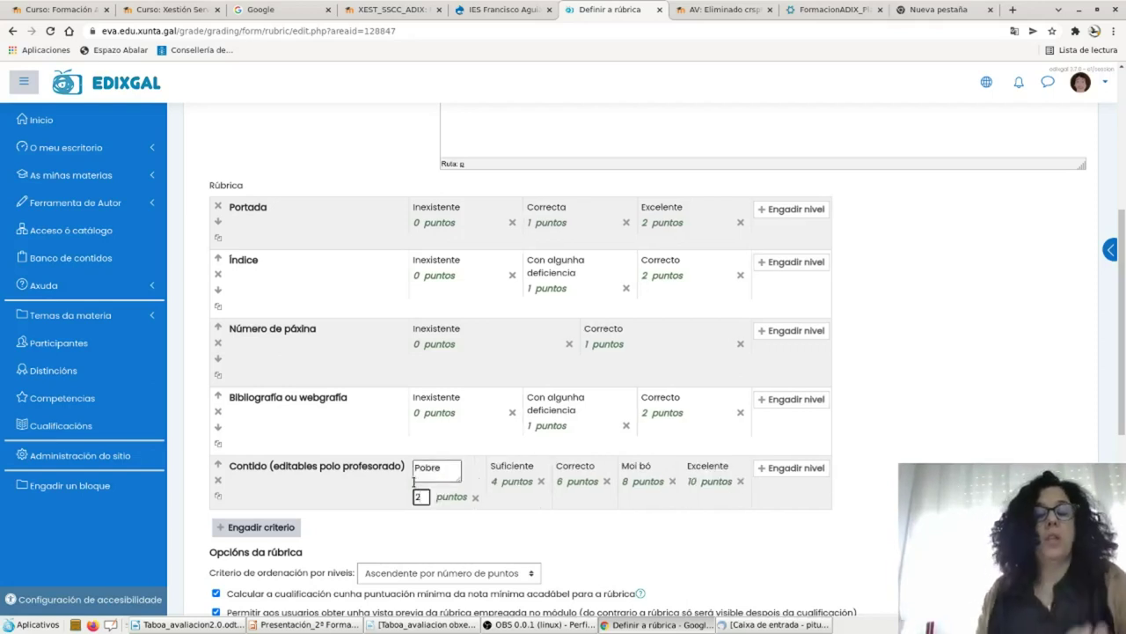
pyautogui.click(842, 508)
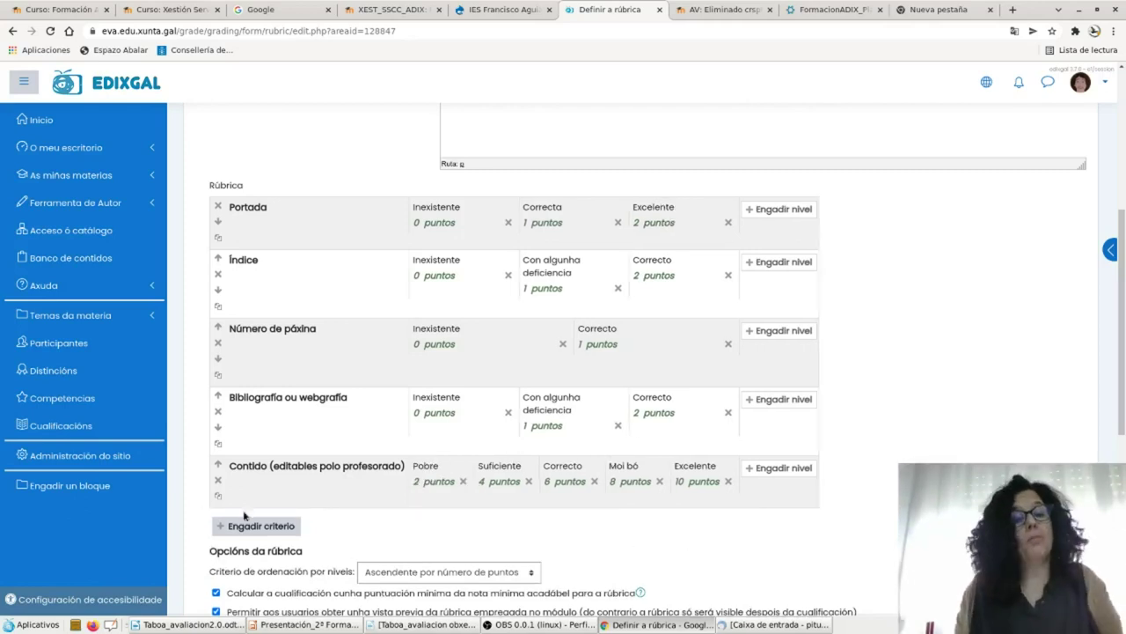
# Add a sixth criterion named "Ortografía e gramática" to the rubric.
pyautogui.click(251, 526)
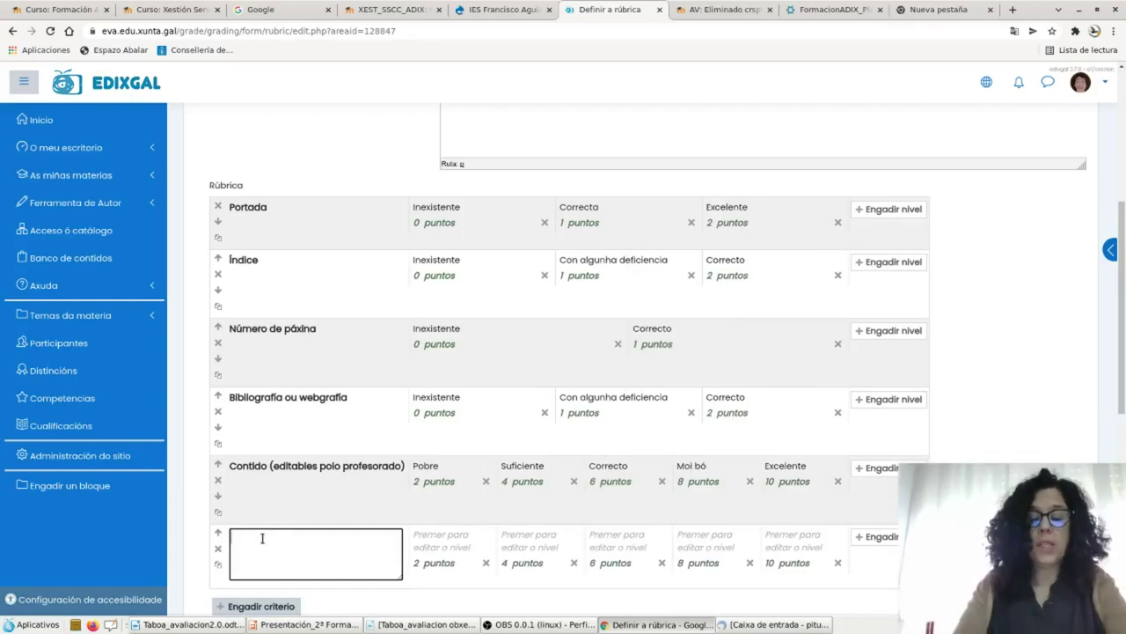
pyautogui.write('Ortografía e gr')
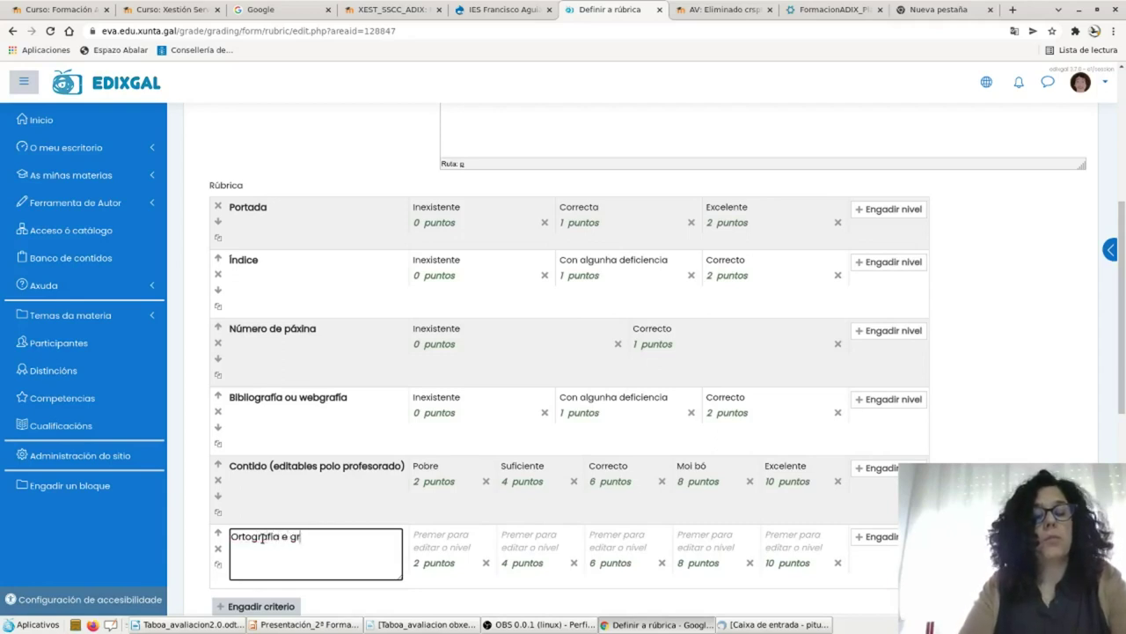
pyautogui.write('amática')
# Define the first two levels of the Ortografía e gramática criterion as Incorrecta with 0 points and Suficiente with 2 points.
pyautogui.click(437, 546)
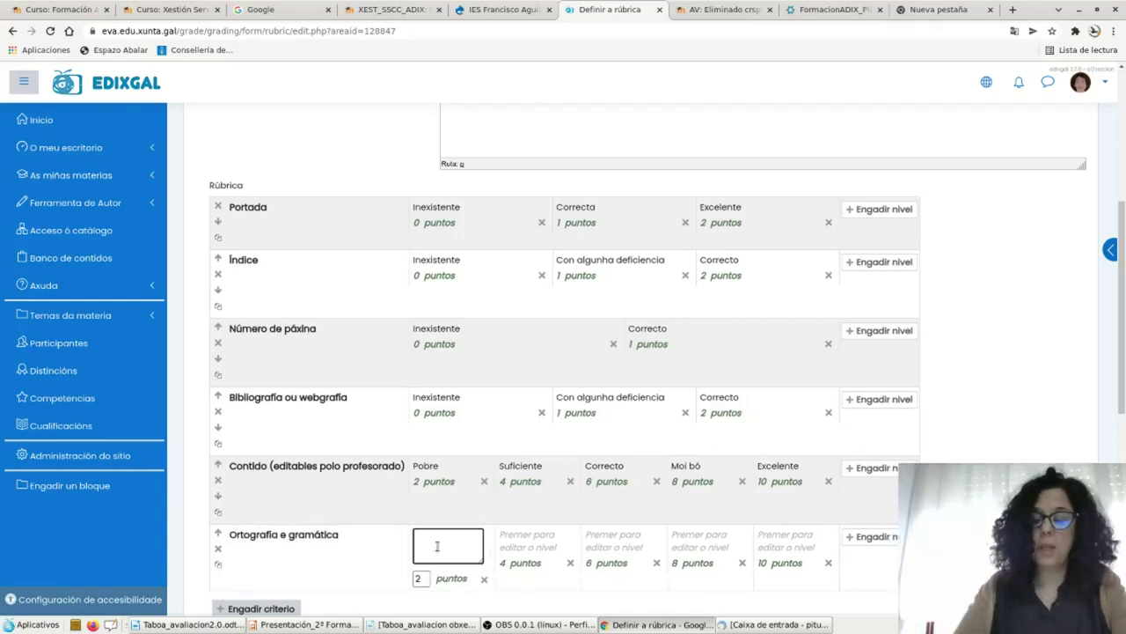
pyautogui.write('Incorrecta')
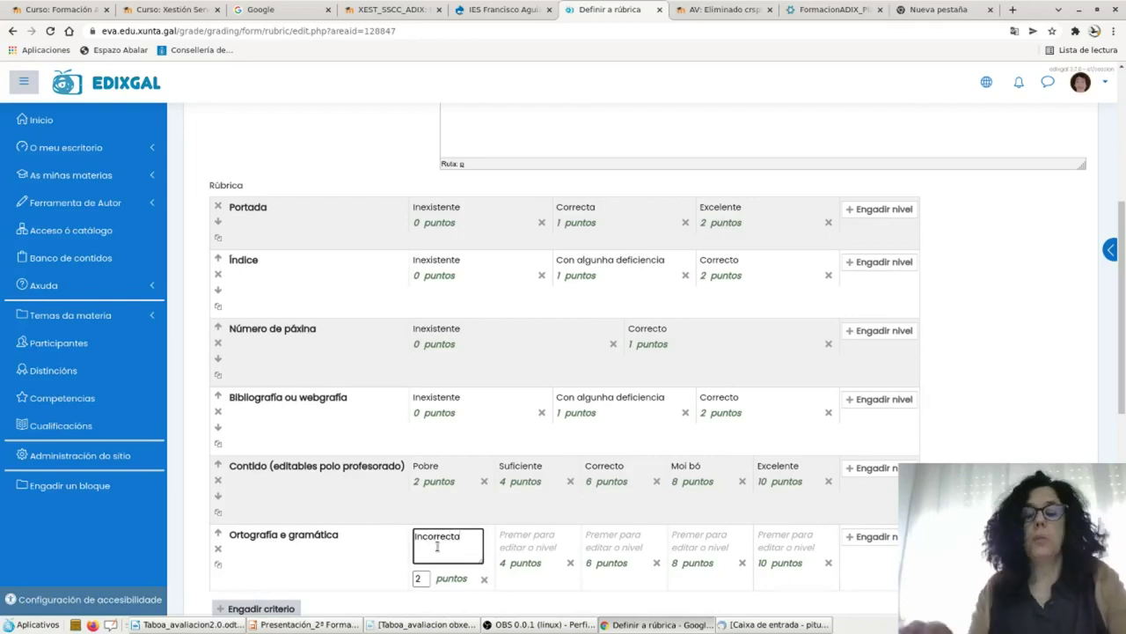
pyautogui.click(421, 578)
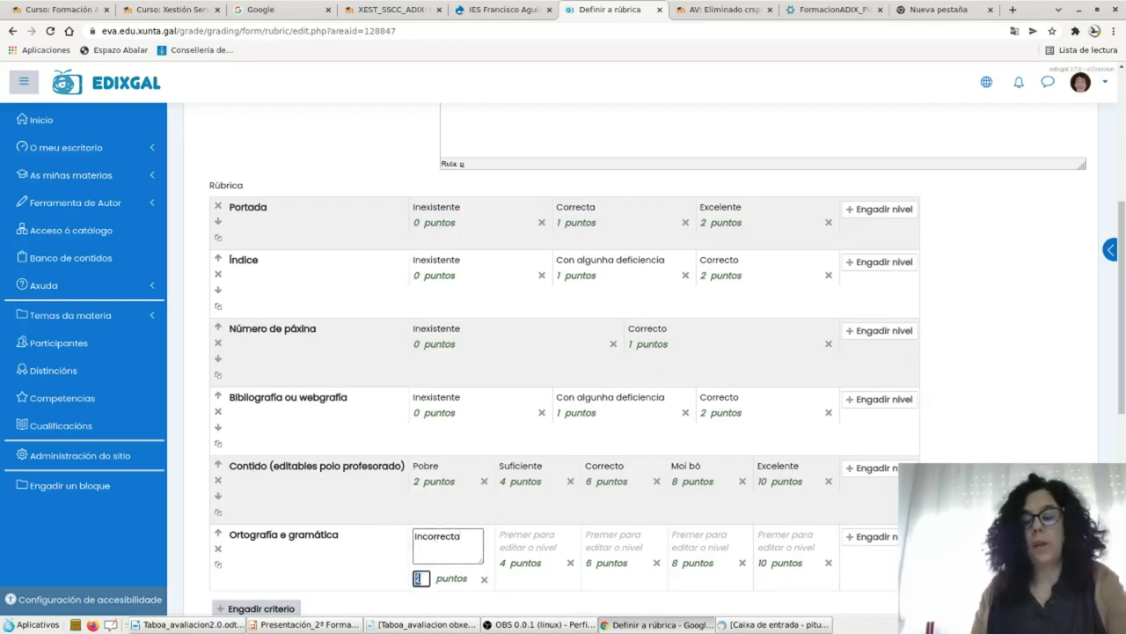
pyautogui.click(535, 541)
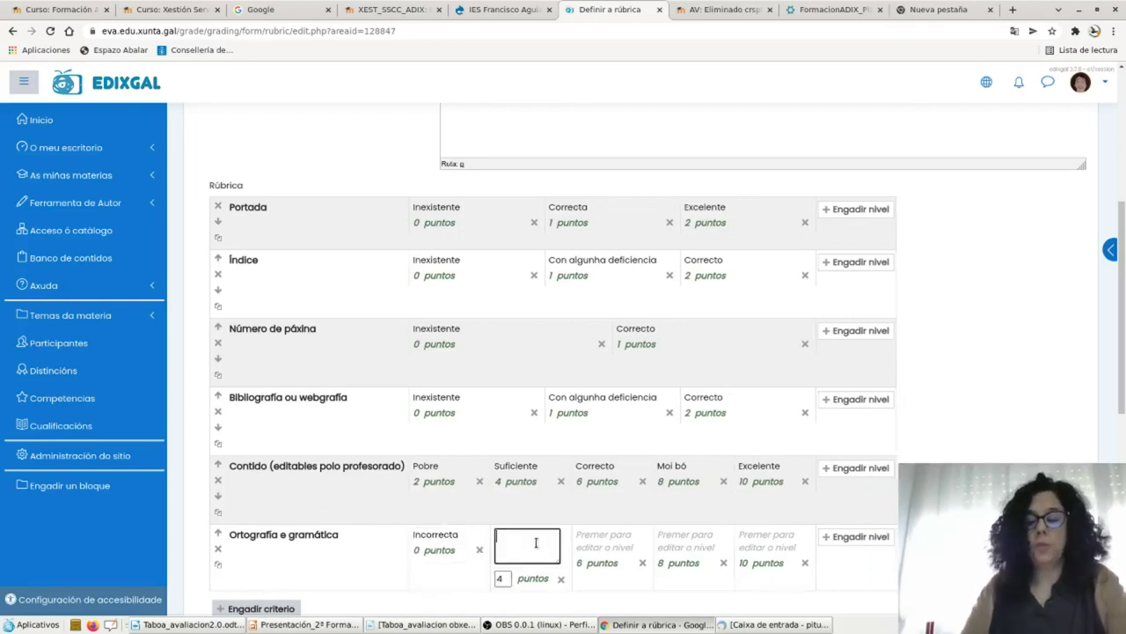
pyautogui.write('Suficien')
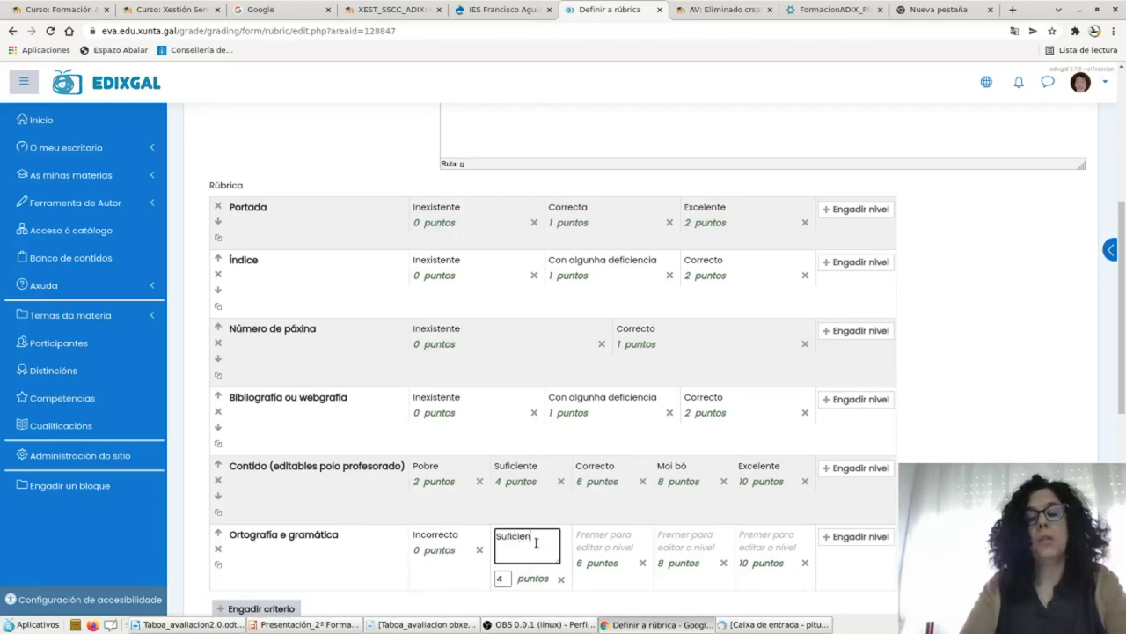
pyautogui.write('te')
pyautogui.click(502, 578)
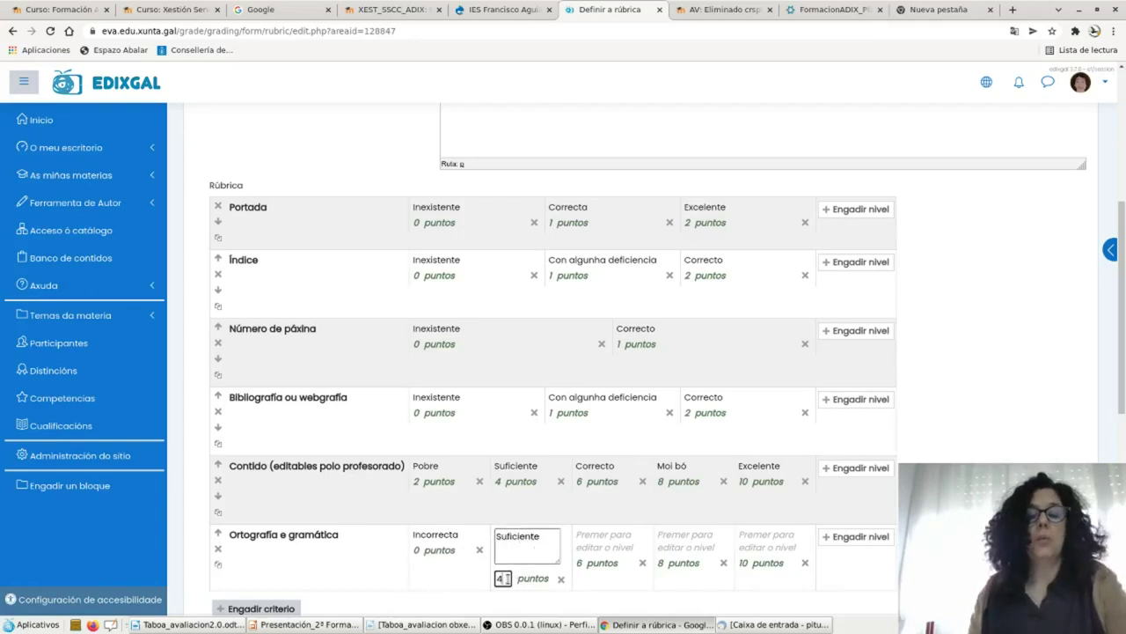
pyautogui.write('2')
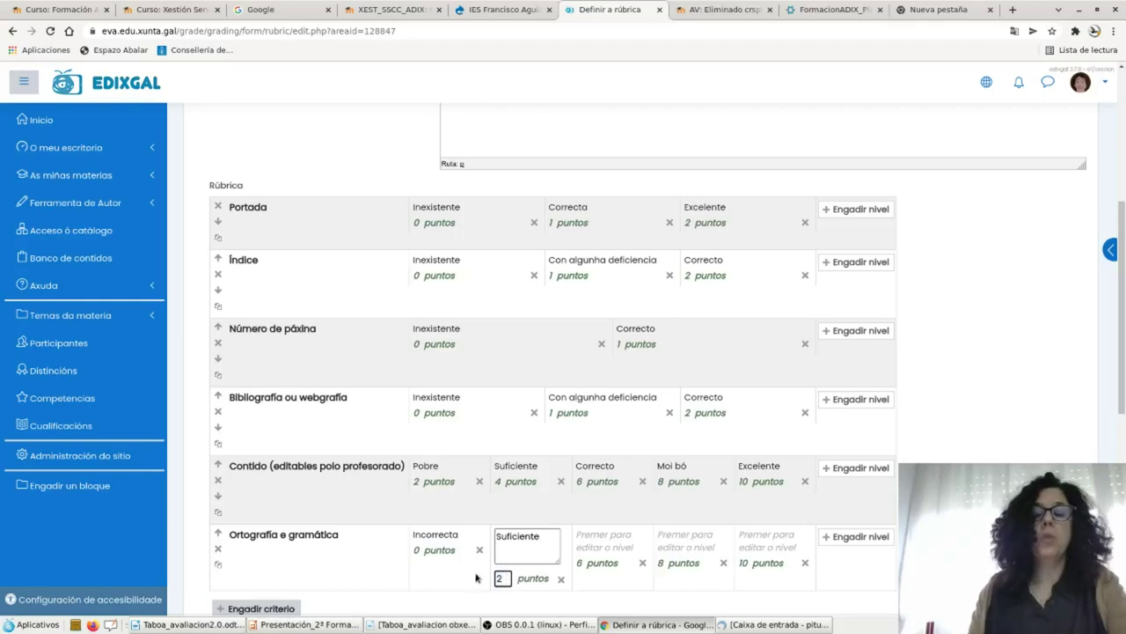
# Name the third level of the Ortografía e gramática criterion Correcto and set its score to 4 points.
pyautogui.click(574, 536)
pyautogui.write('Correcto')
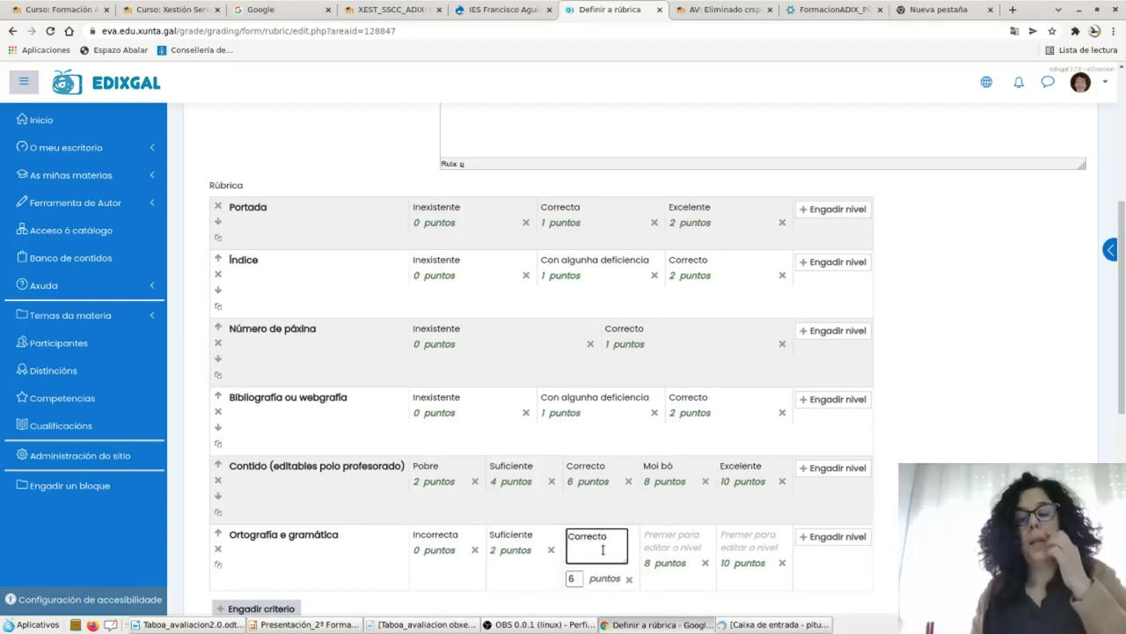
pyautogui.click(571, 578)
pyautogui.press('BackSpace')
pyautogui.write('4')
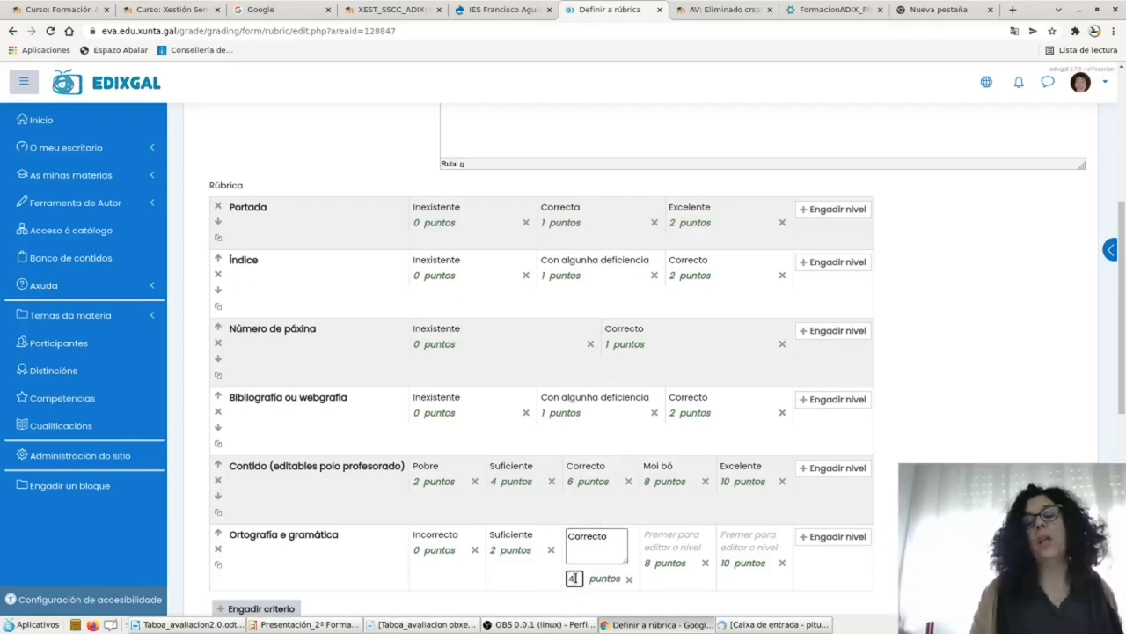
# Delete the two unused 8-point and 10-point levels from the Ortografía e gramática criterion.
pyautogui.click(704, 563)
pyautogui.click(510, 403)
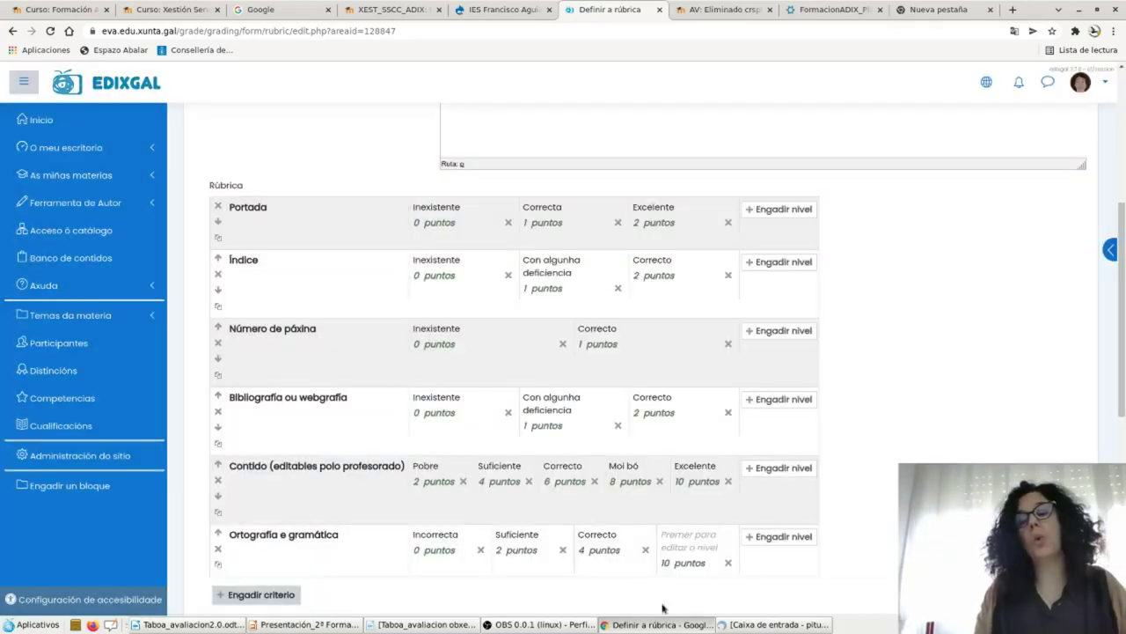
pyautogui.click(728, 564)
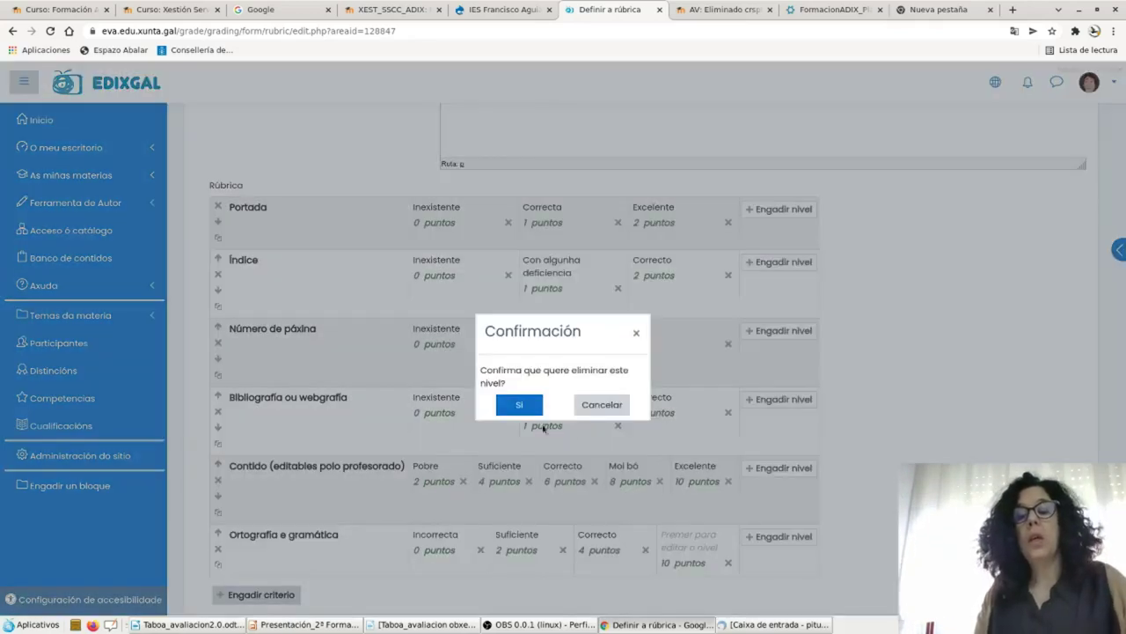
pyautogui.click(513, 405)
# Move the Ortografía e gramática criterion above Contido and save the rubric as finished.
pyautogui.click(217, 532)
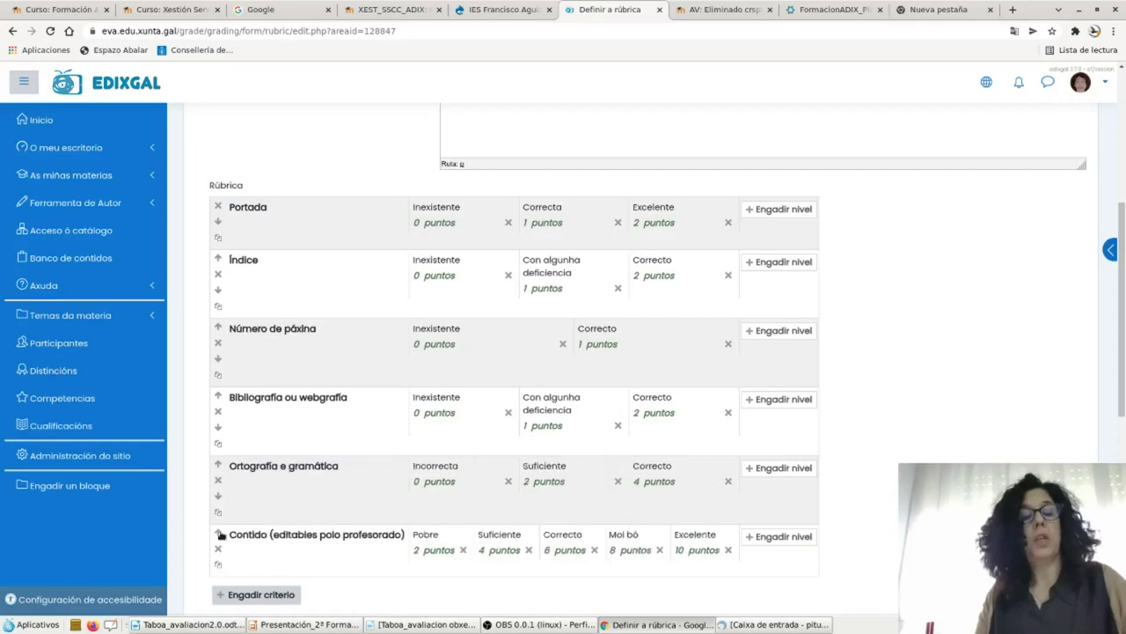
pyautogui.scroll(-2, 929, 384)
pyautogui.scroll(-3, 929, 383)
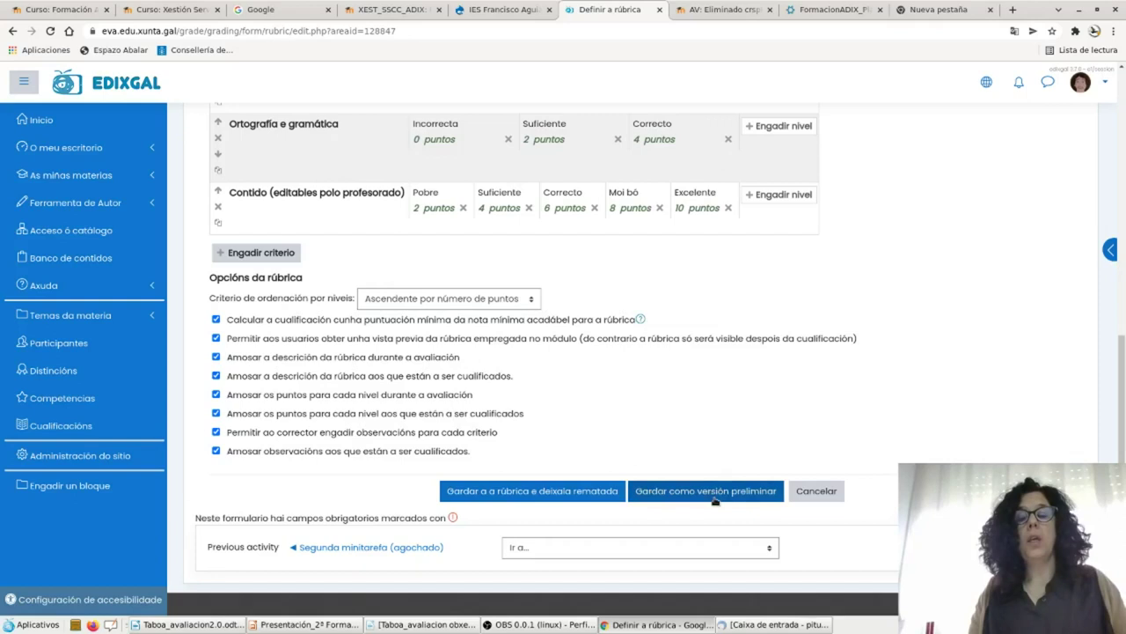
pyautogui.click(595, 498)
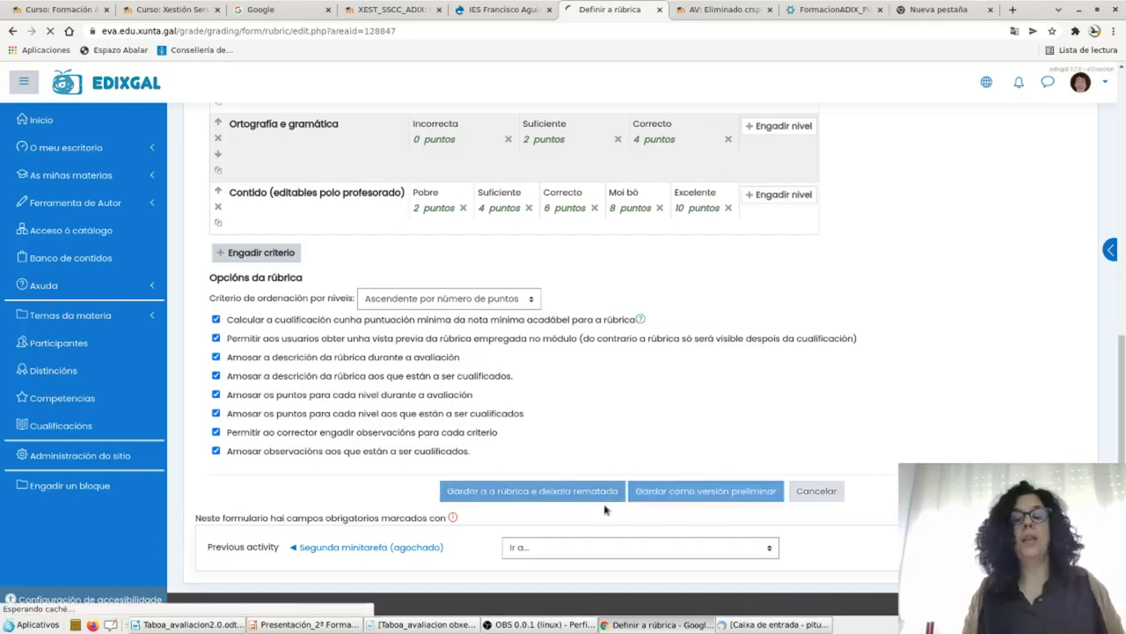